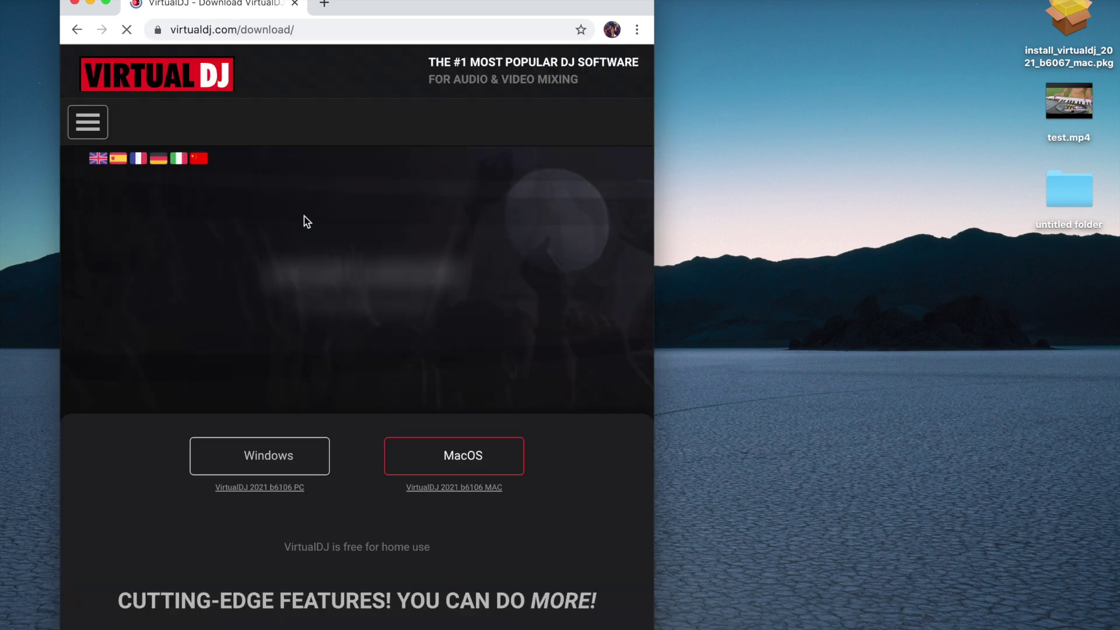
Download the VirtualDJ 2021 b6106 installer for macOS to the Desktop and close the browser window
{"action": "left_click", "coordinate": [409, 464]}
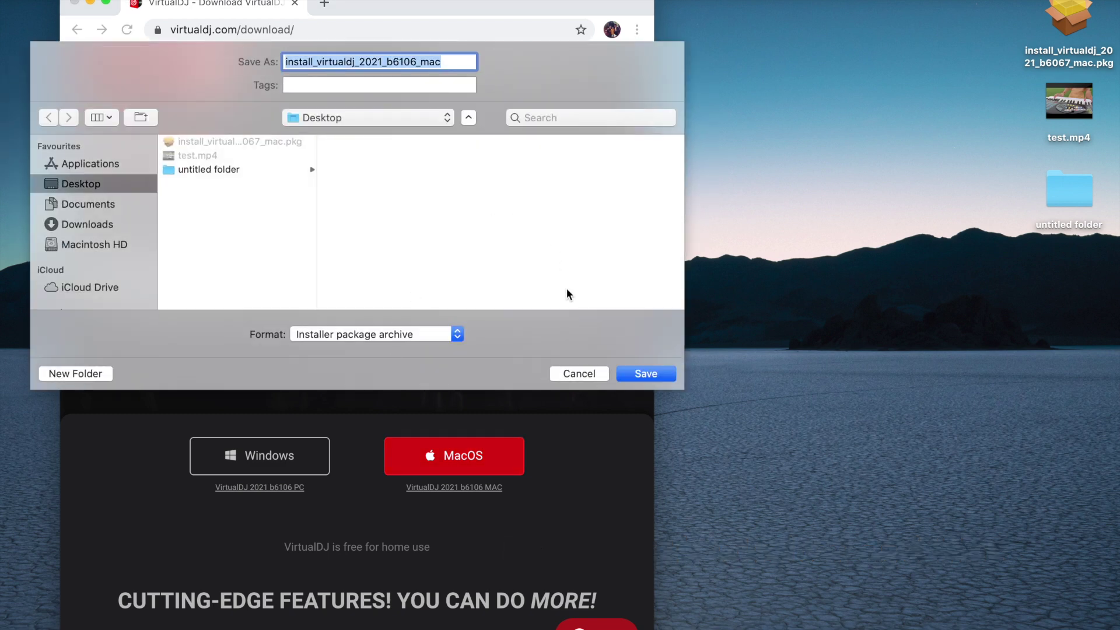
{"action": "left_click", "coordinate": [644, 374]}
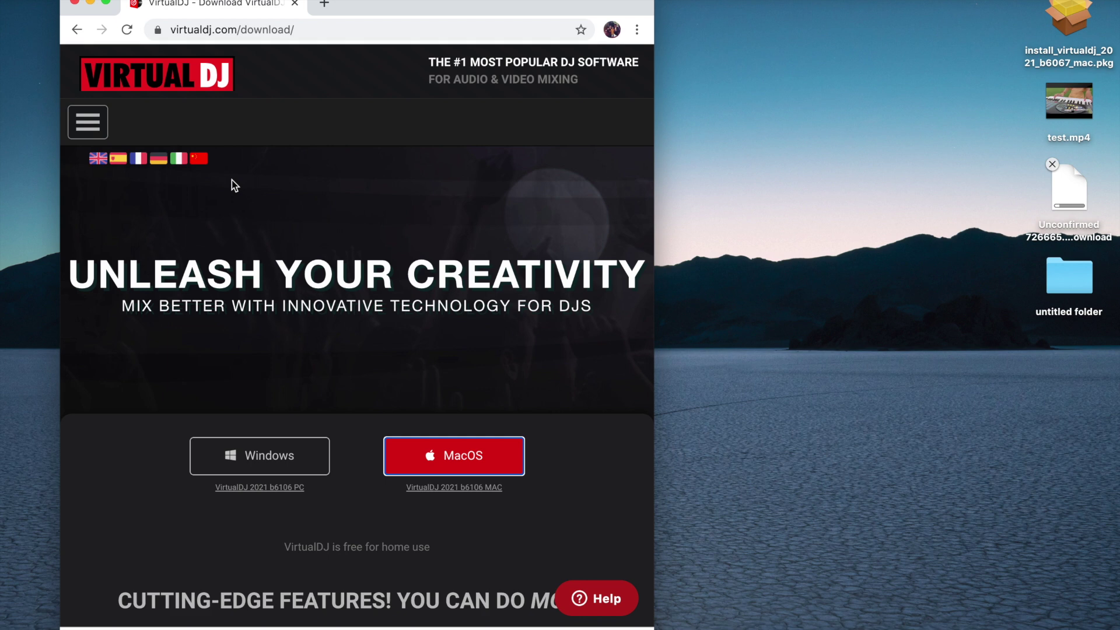
{"action": "left_click", "coordinate": [74, 3]}
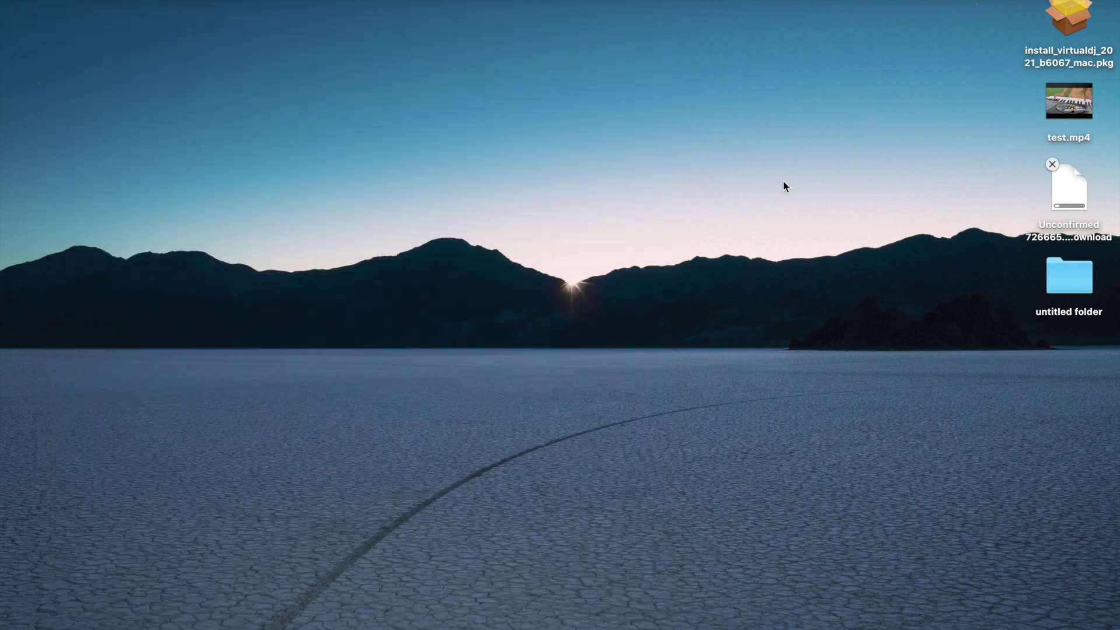
Cancel the unfinished installer download on the Desktop and leave the browser closed
{"action": "left_click", "coordinate": [1052, 164]}
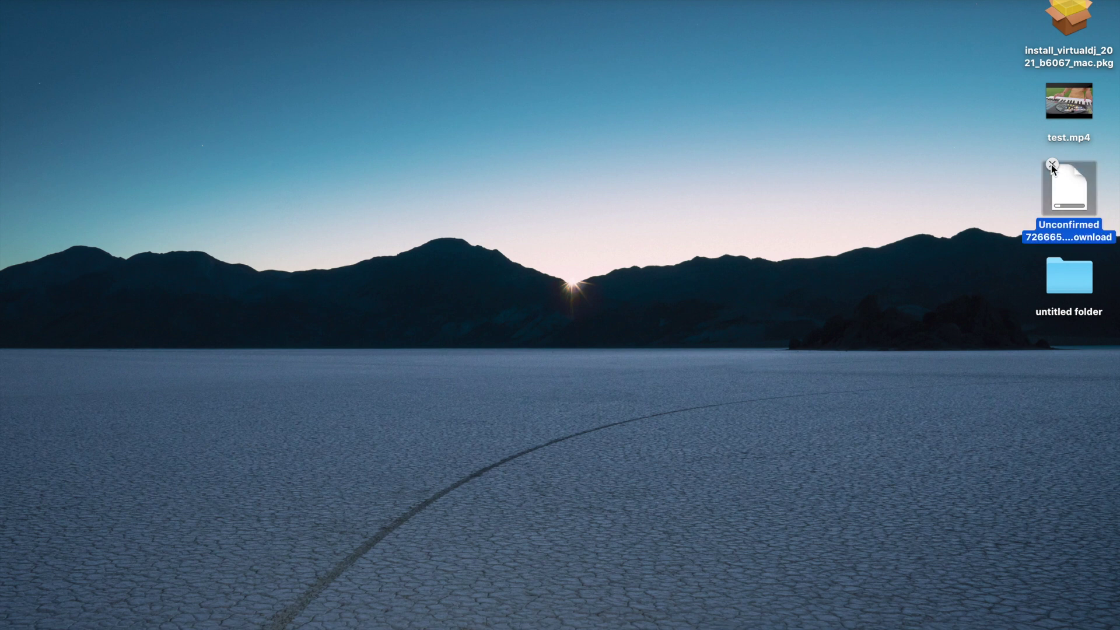
{"action": "mouse_move", "coordinate": [844, 626]}
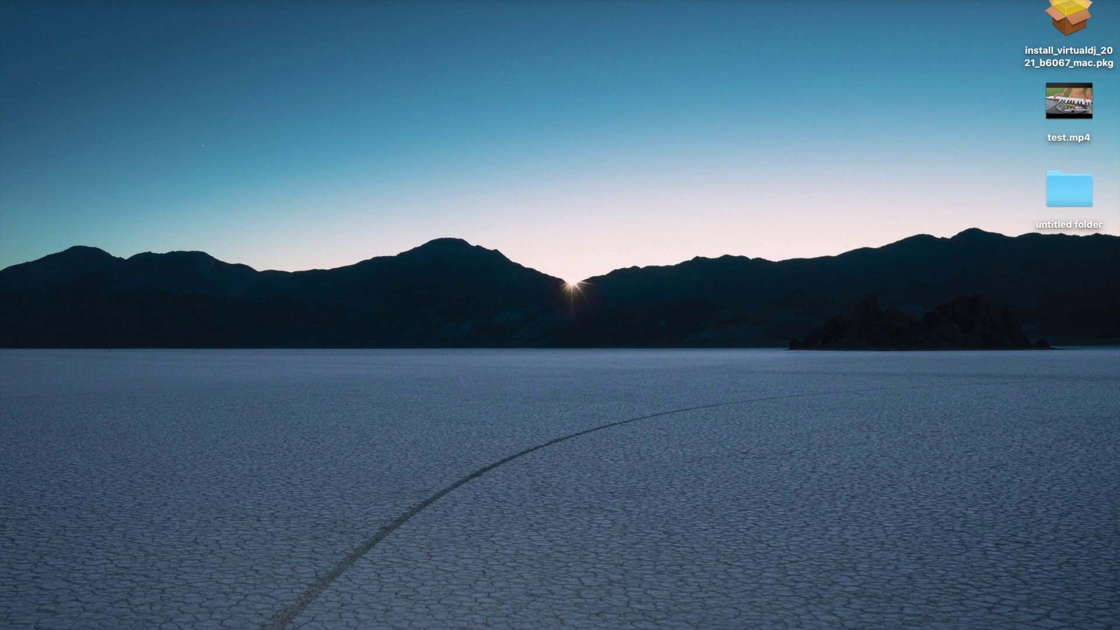
{"action": "mouse_move", "coordinate": [316, 628]}
{"action": "left_click", "coordinate": [316, 627]}
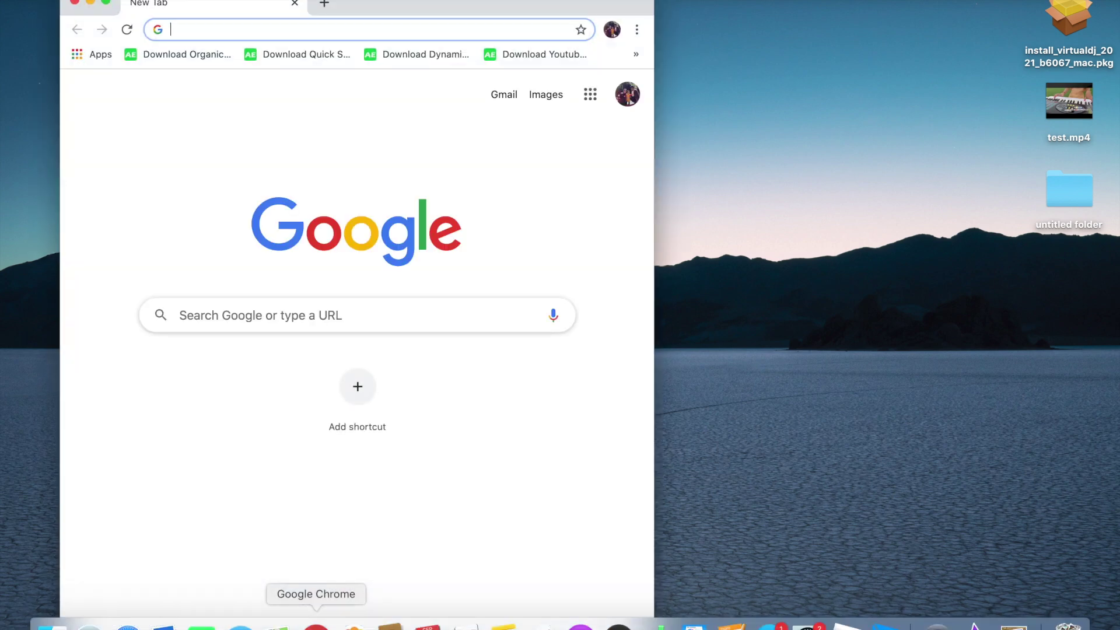
{"action": "left_click", "coordinate": [75, 4]}
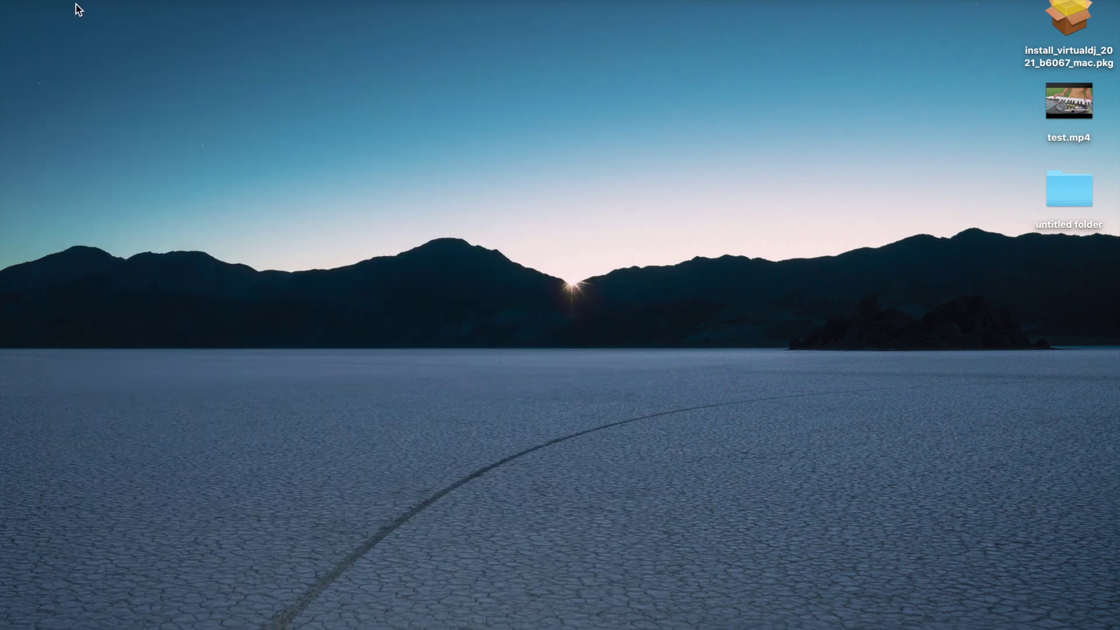
Launch install_virtualdj_2021_b6067_mac.pkg from the Desktop, agree to the software licence and start the installation
{"action": "left_click", "coordinate": [1072, 24]}
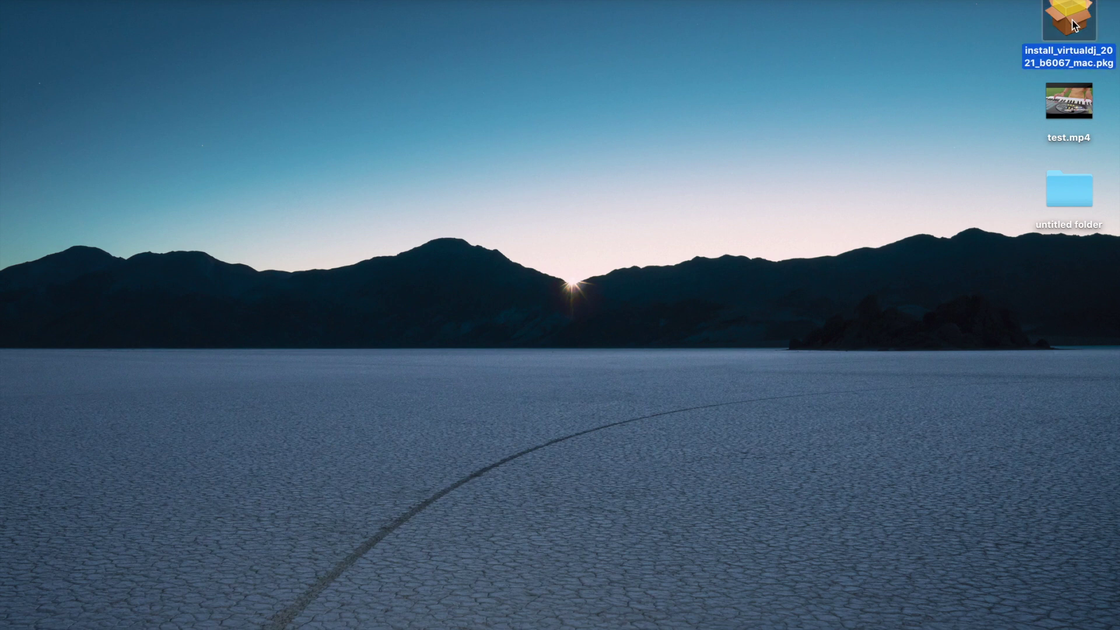
{"action": "double_click", "coordinate": [1073, 25]}
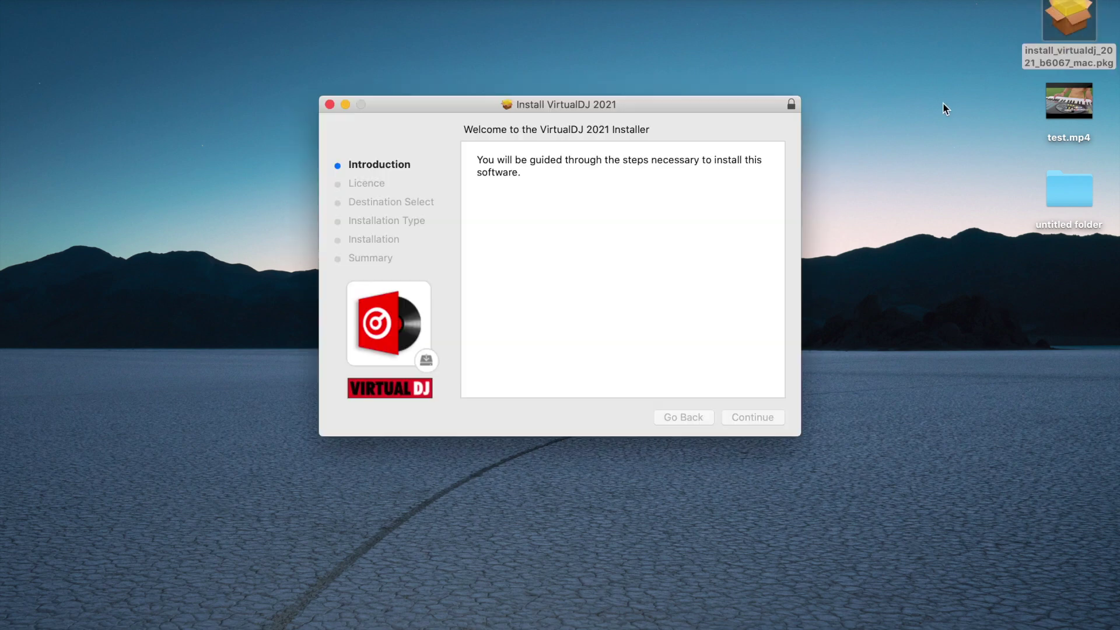
{"action": "left_click", "coordinate": [744, 414]}
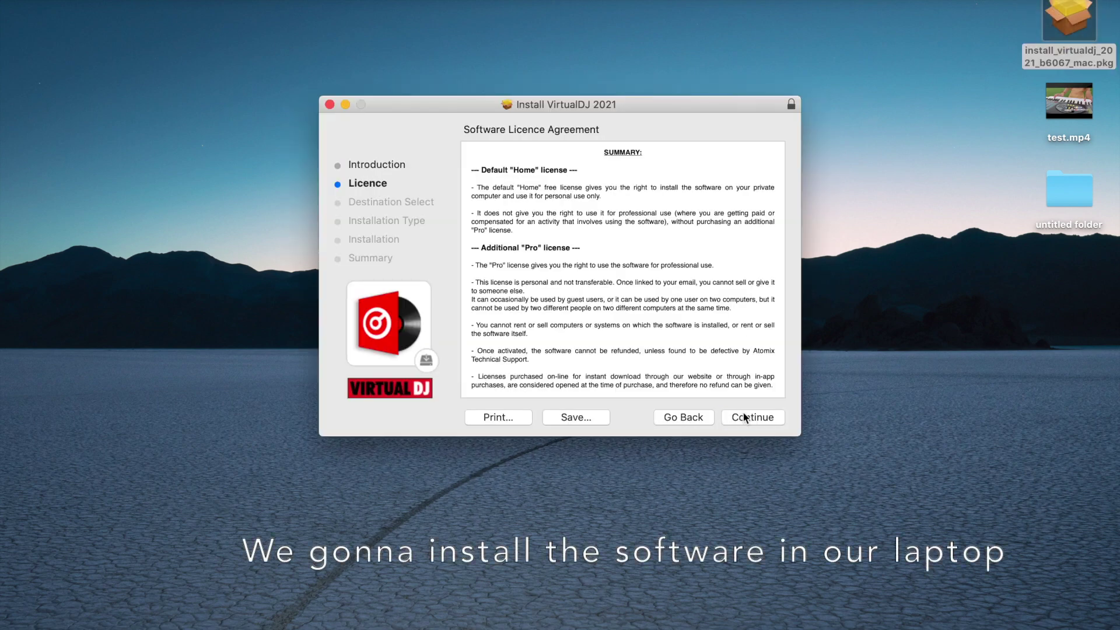
{"action": "left_click", "coordinate": [743, 413]}
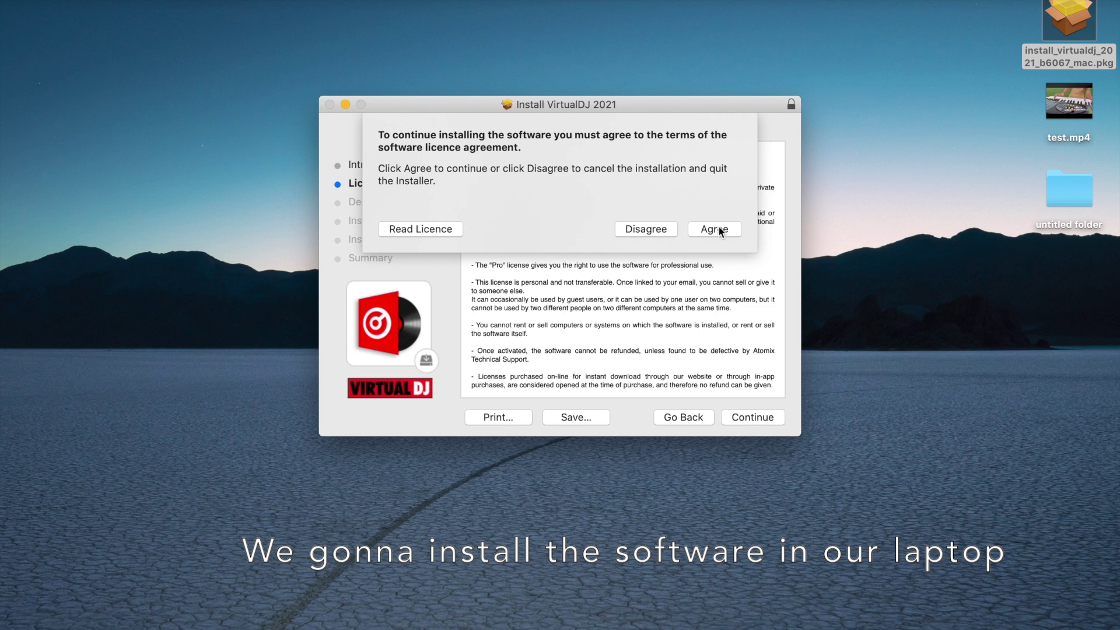
{"action": "left_click", "coordinate": [718, 227]}
{"action": "left_click", "coordinate": [751, 415]}
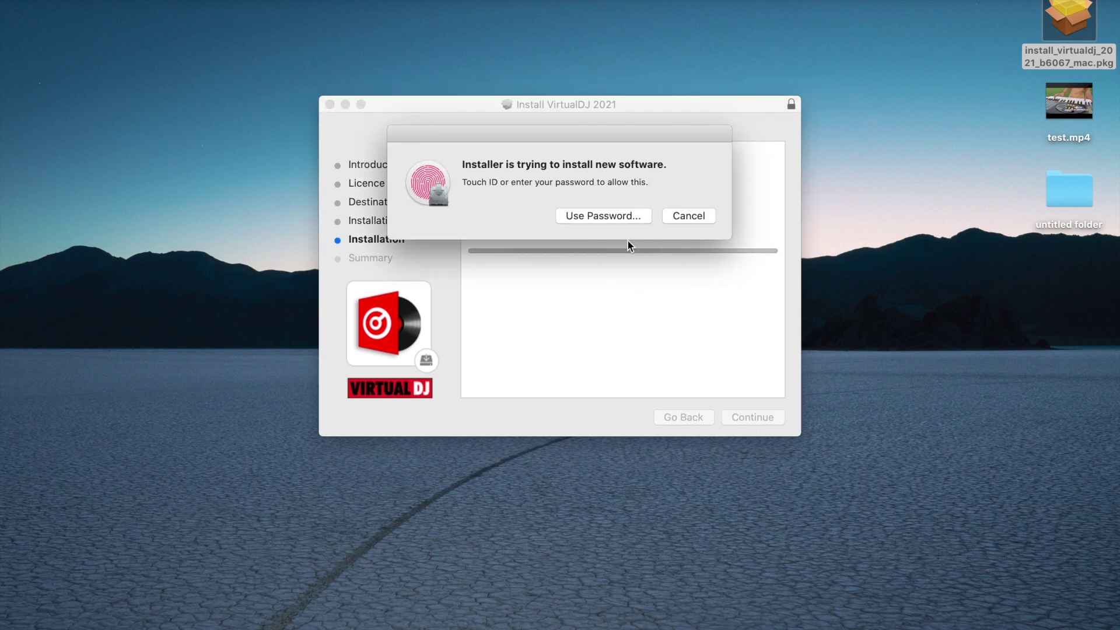
Authorise the installation with the account password and close the installer once it completes
{"action": "left_click", "coordinate": [631, 217]}
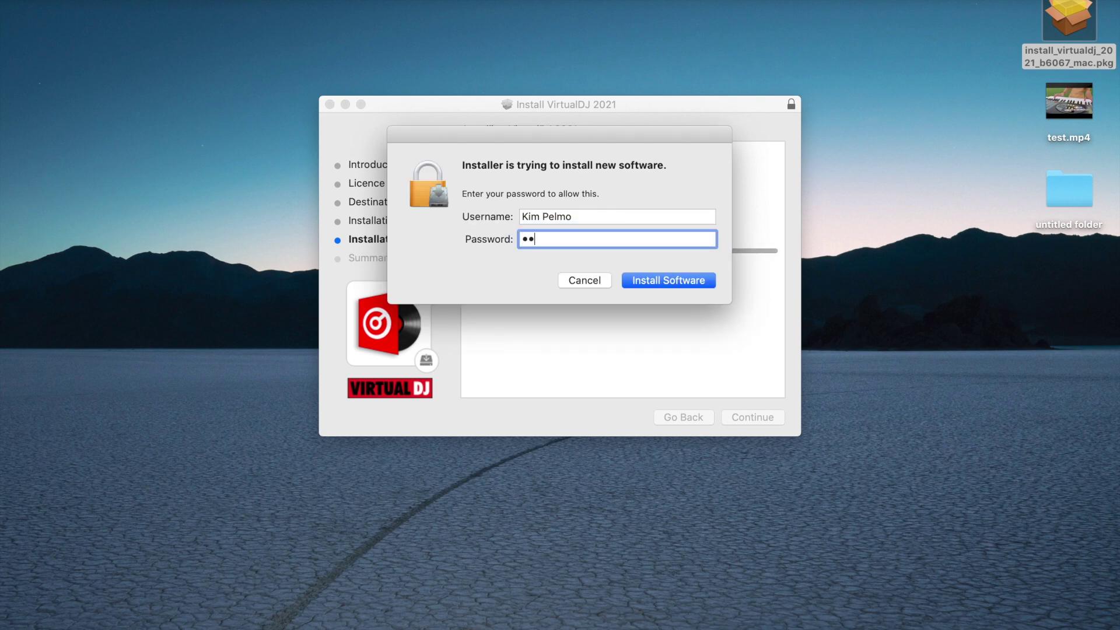
{"action": "key", "text": "Return"}
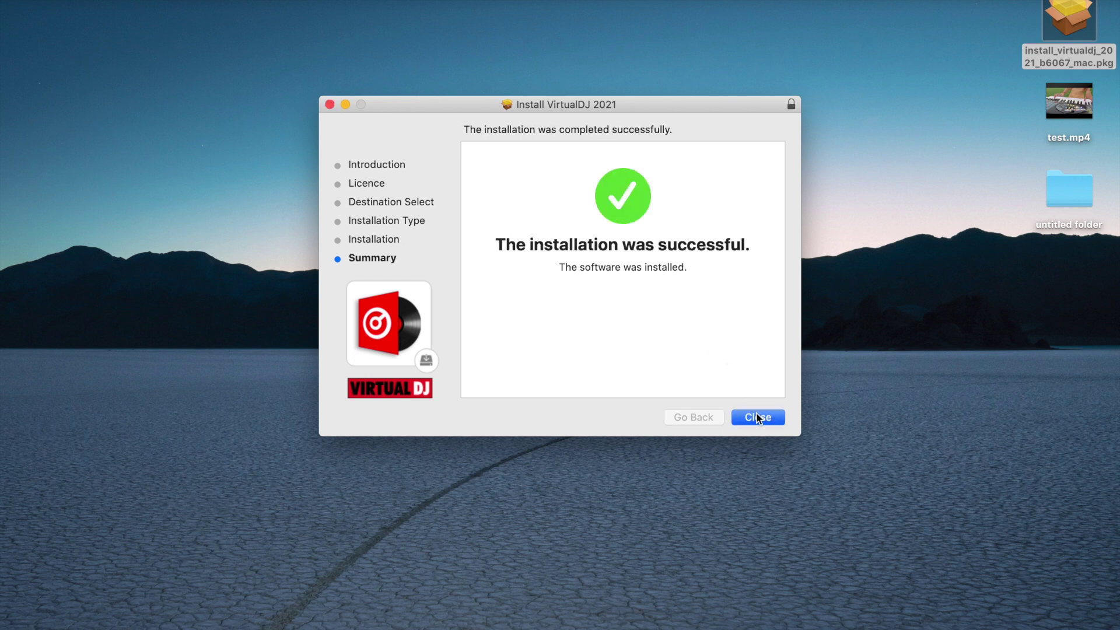
{"action": "left_click", "coordinate": [757, 417]}
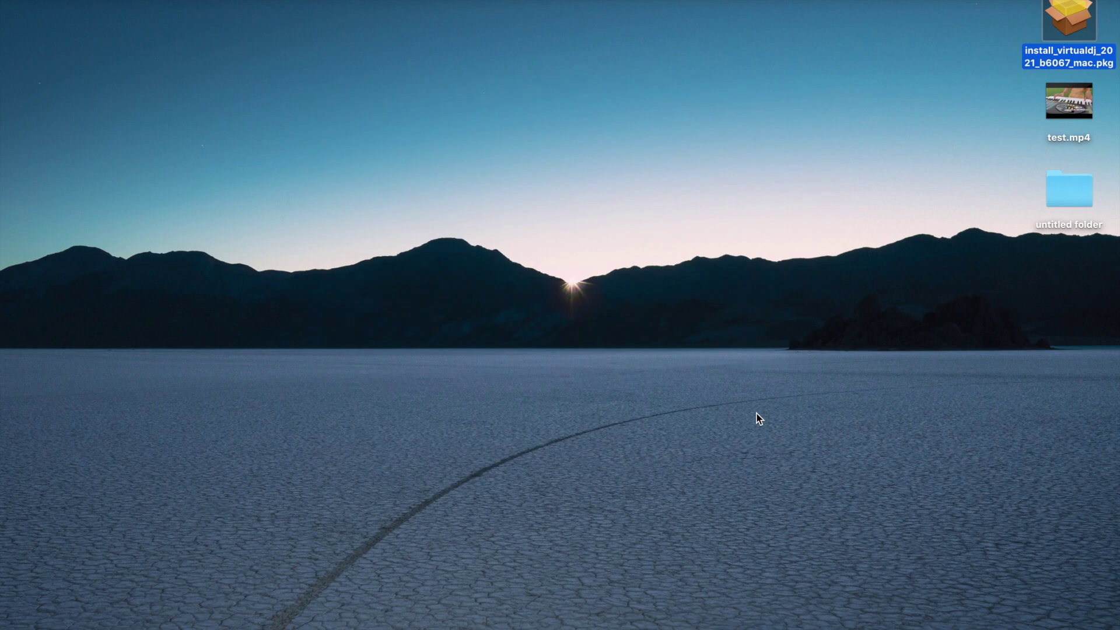
Launch VirtualDJ, disallowing its notifications and skipping the account connection
{"action": "key", "text": "F4"}
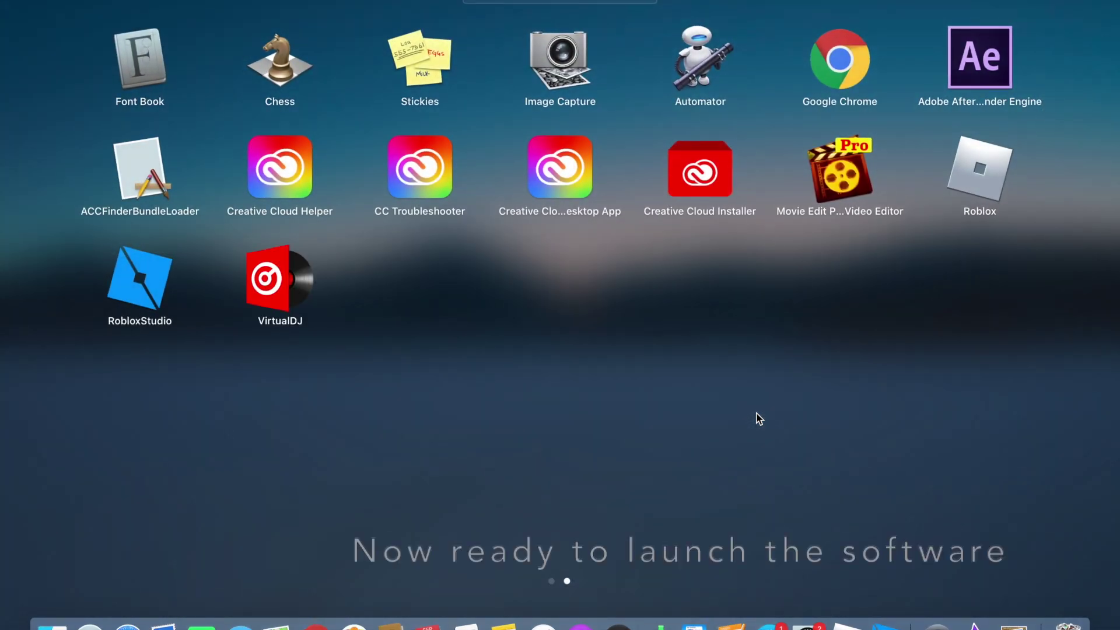
{"action": "left_click", "coordinate": [272, 279]}
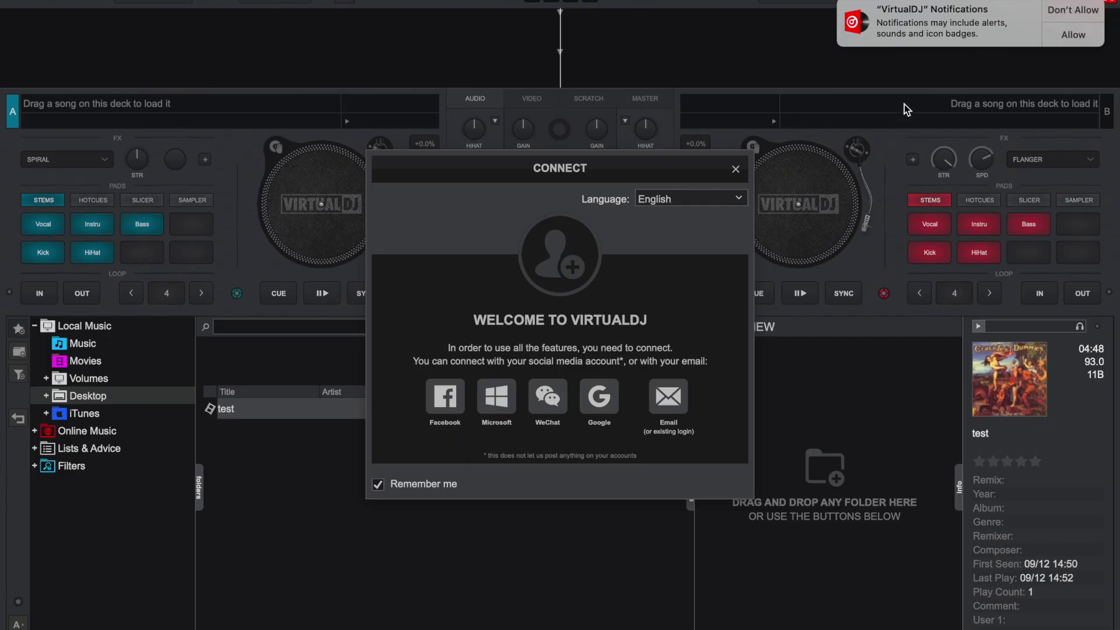
{"action": "left_click", "coordinate": [1071, 11]}
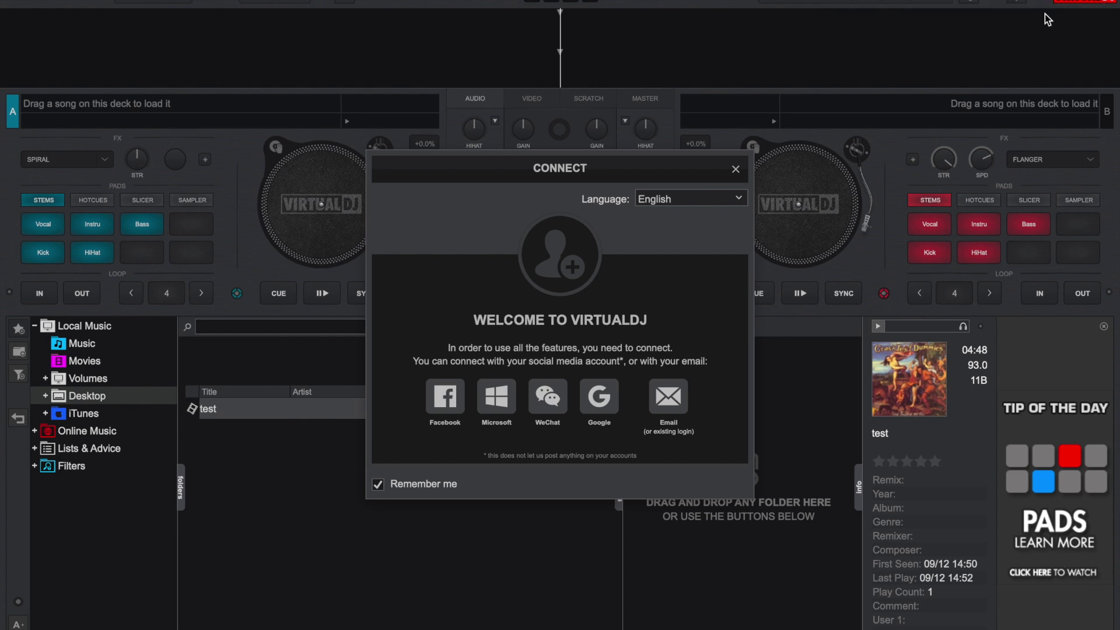
{"action": "left_click", "coordinate": [734, 168]}
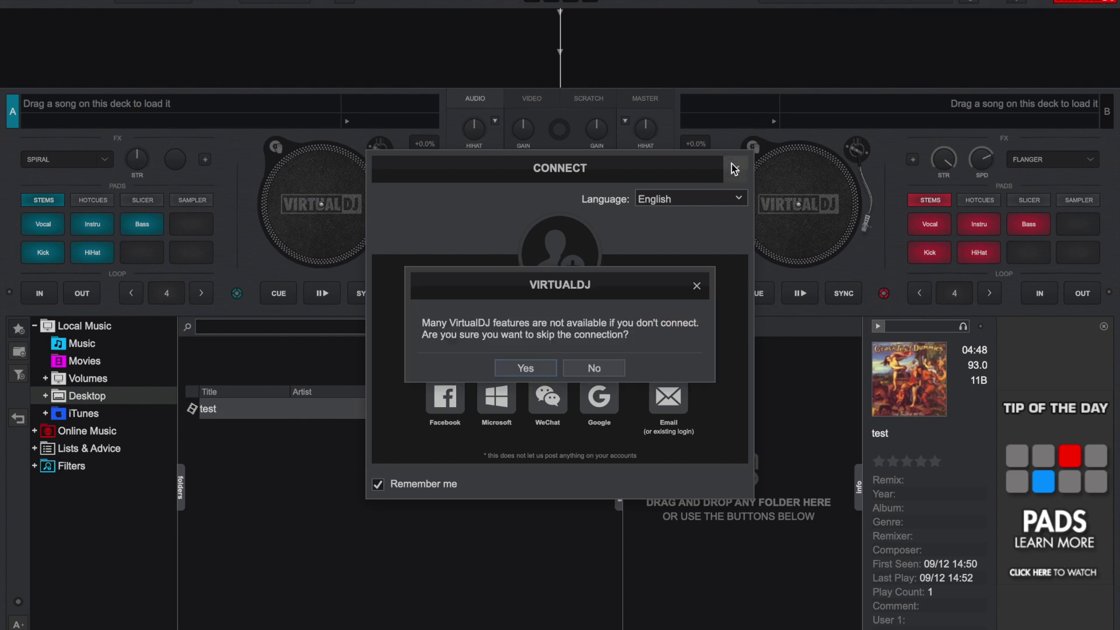
{"action": "left_click", "coordinate": [525, 367]}
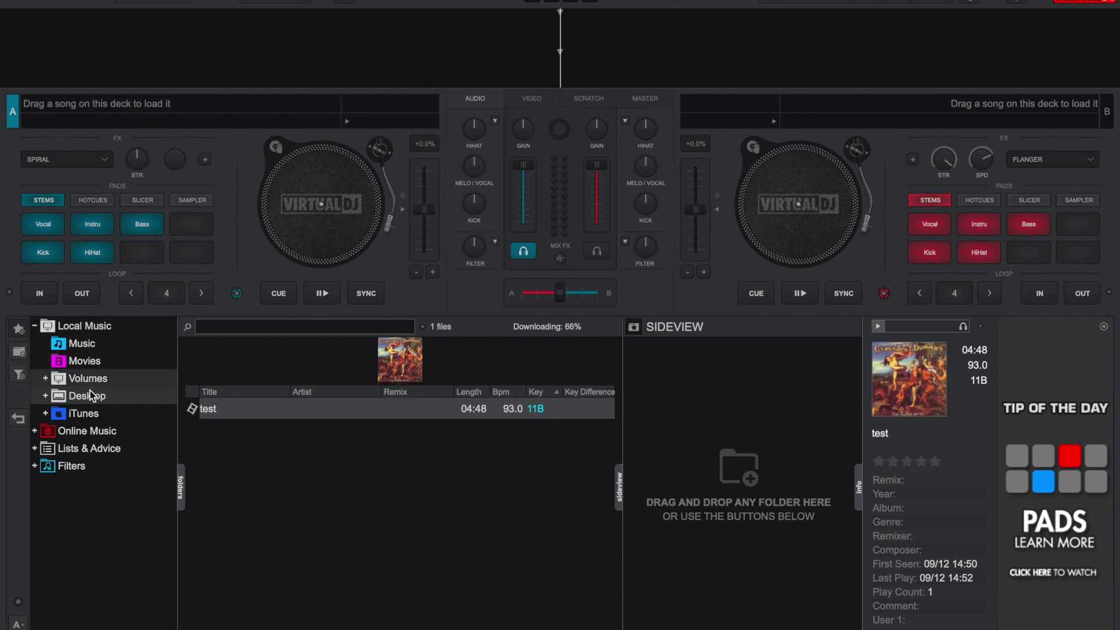
Load the test file from the Desktop folder onto deck A and close the video output window
{"action": "left_click", "coordinate": [35, 326]}
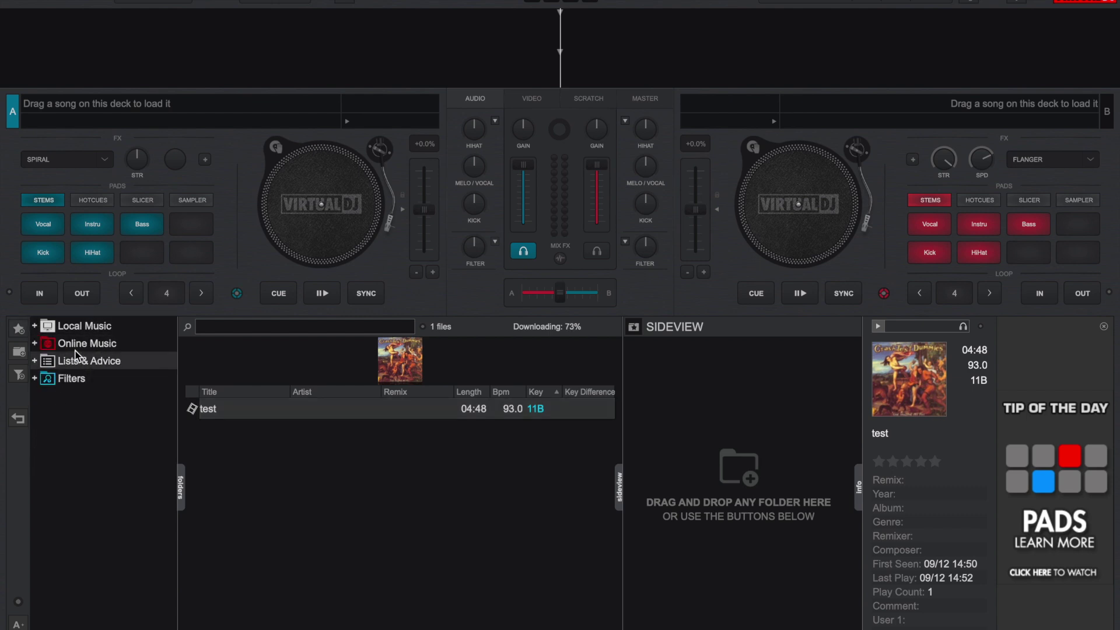
{"action": "left_click", "coordinate": [35, 326]}
{"action": "left_click", "coordinate": [88, 396]}
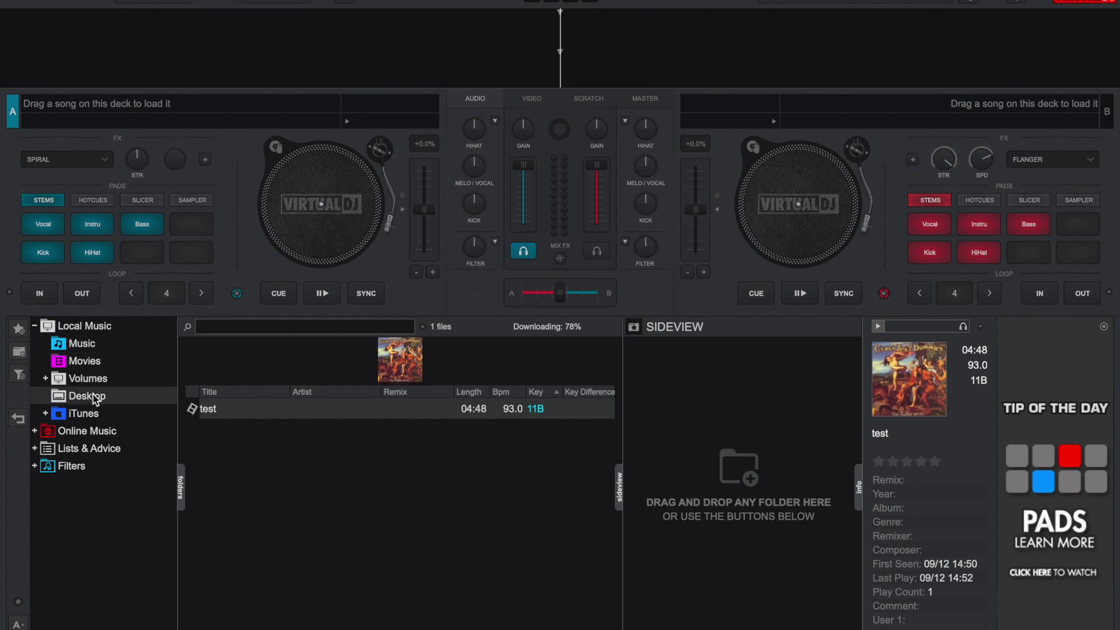
{"action": "left_click", "coordinate": [124, 399]}
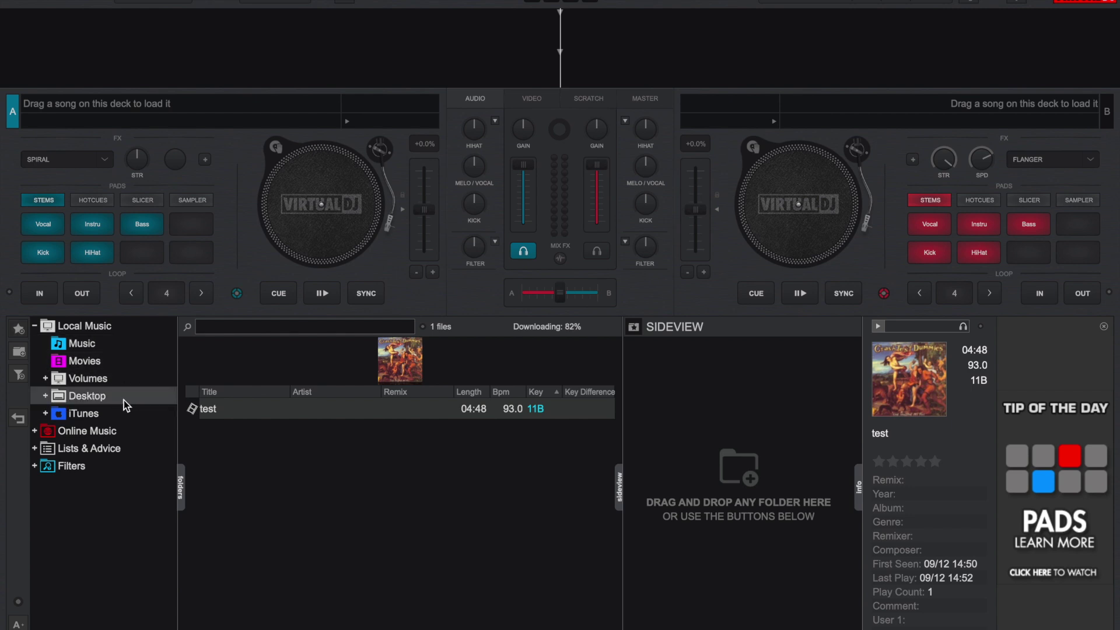
{"action": "left_click", "coordinate": [244, 408]}
{"action": "left_click_drag", "start_coordinate": [244, 407], "coordinate": [331, 231]}
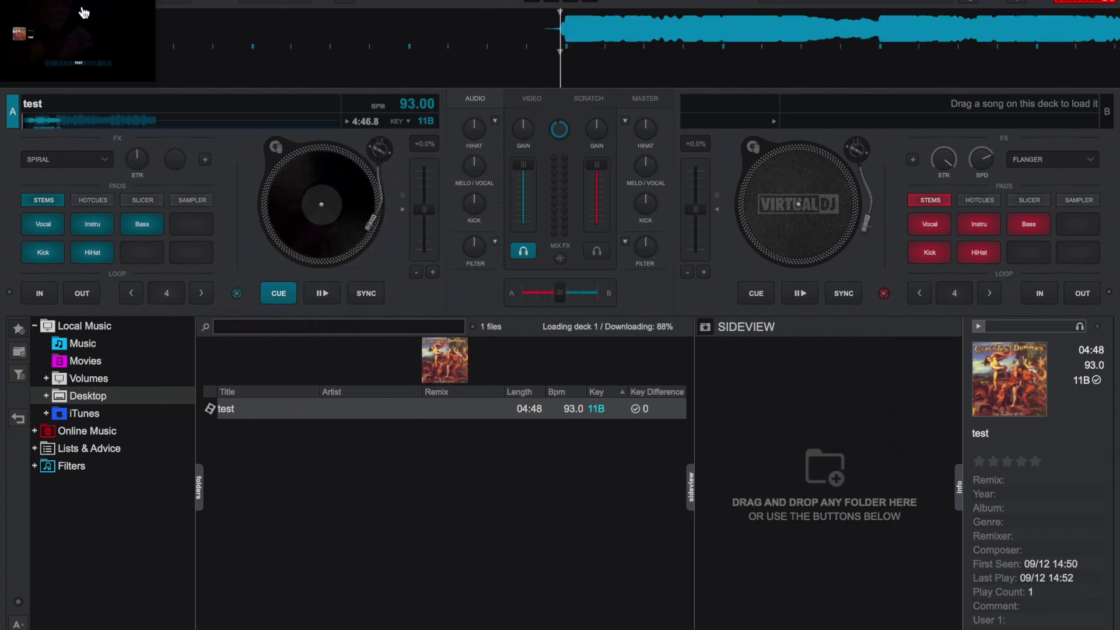
{"action": "right_click", "coordinate": [83, 9]}
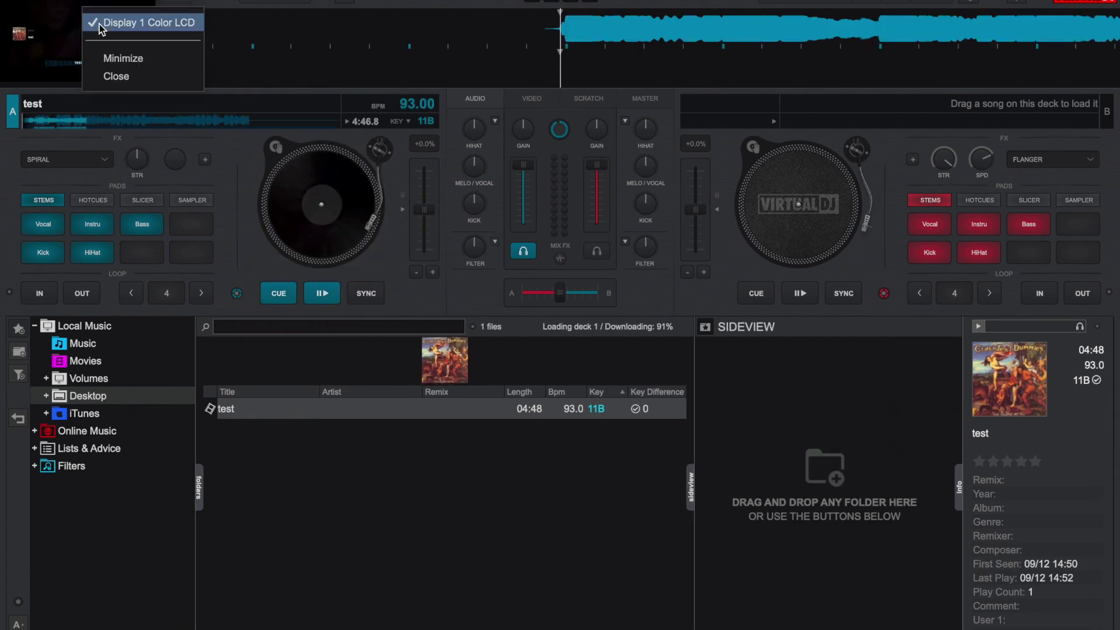
{"action": "left_click", "coordinate": [117, 76]}
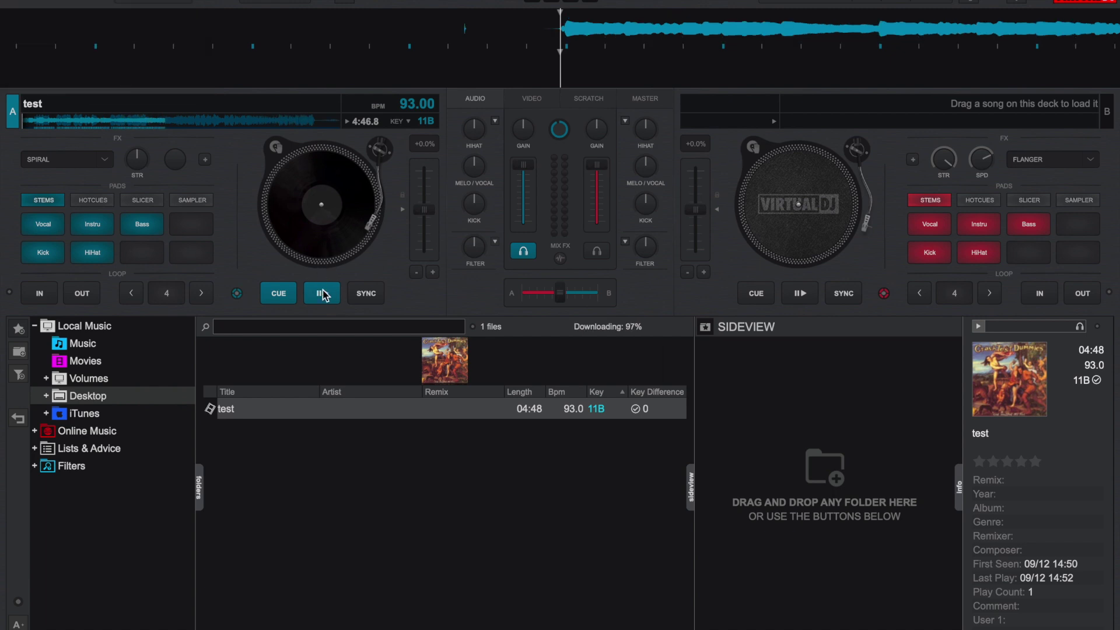
Play the test track on deck A with the system volume raised, and return it to its cue point
{"action": "left_click", "coordinate": [323, 293]}
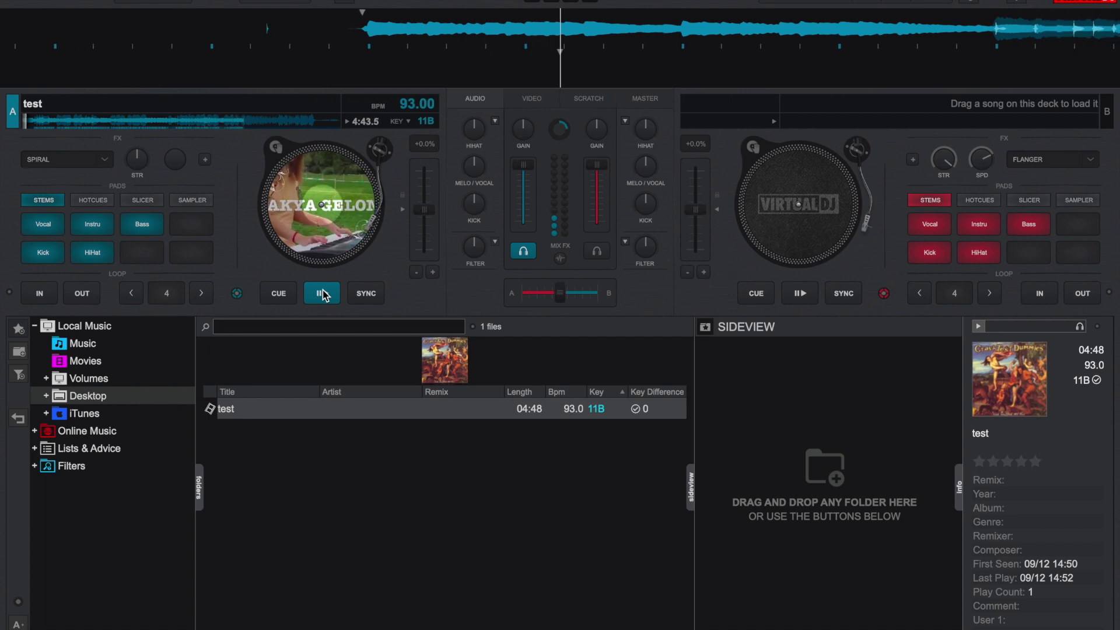
{"action": "key", "text": "XF86AudioRaiseVolume"}
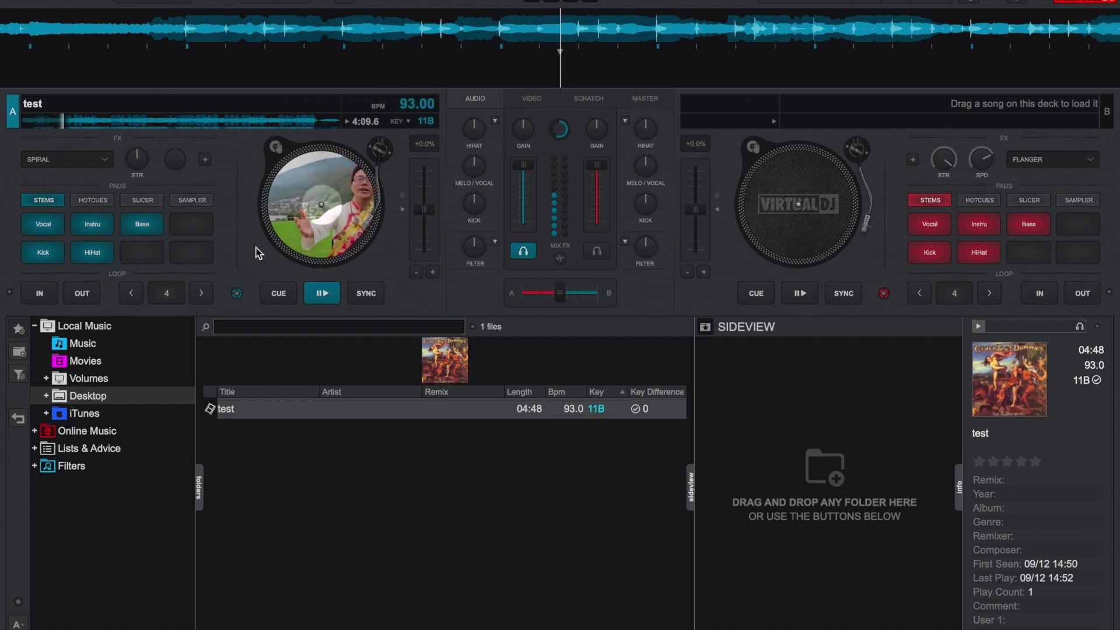
{"action": "left_click", "coordinate": [282, 293]}
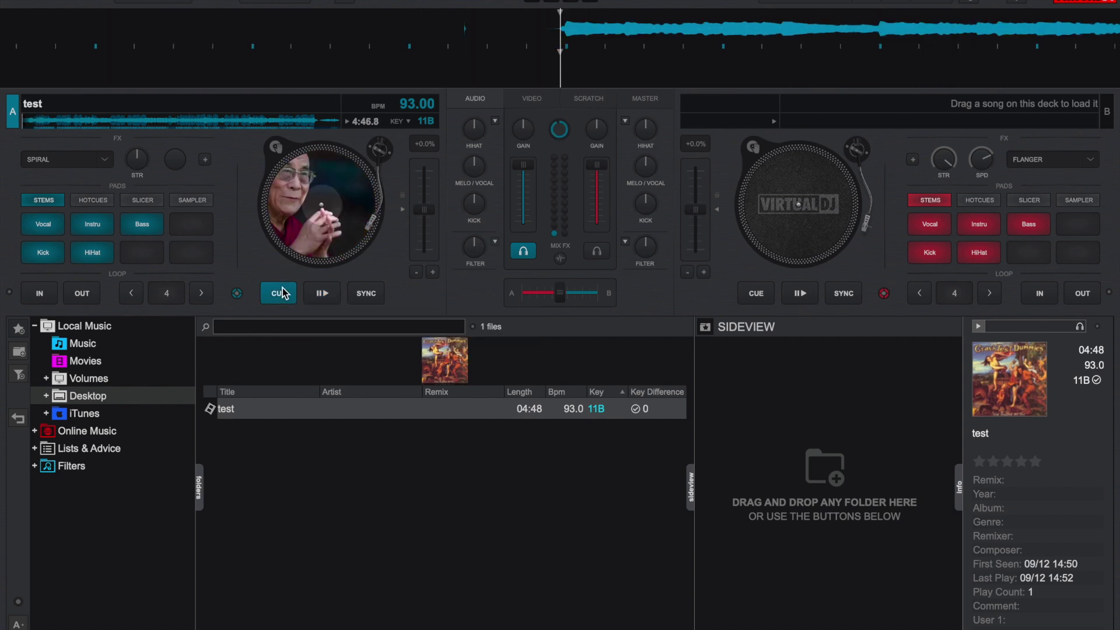
Restart playback on deck A near the beginning of the track and mute its Vocal stem
{"action": "left_click", "coordinate": [320, 292]}
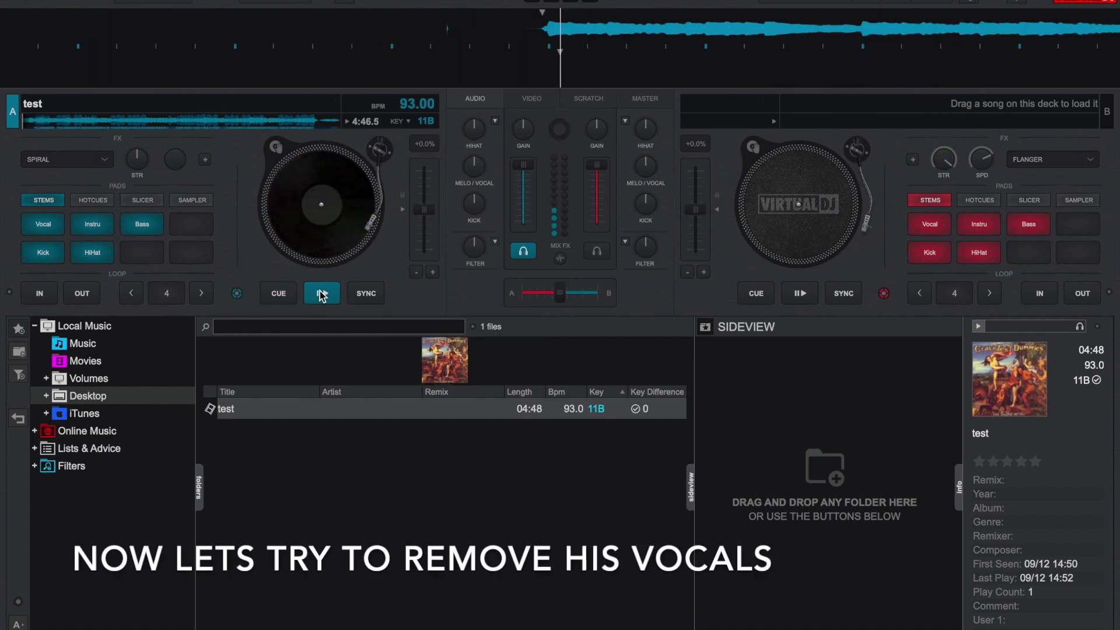
{"action": "left_click", "coordinate": [37, 123]}
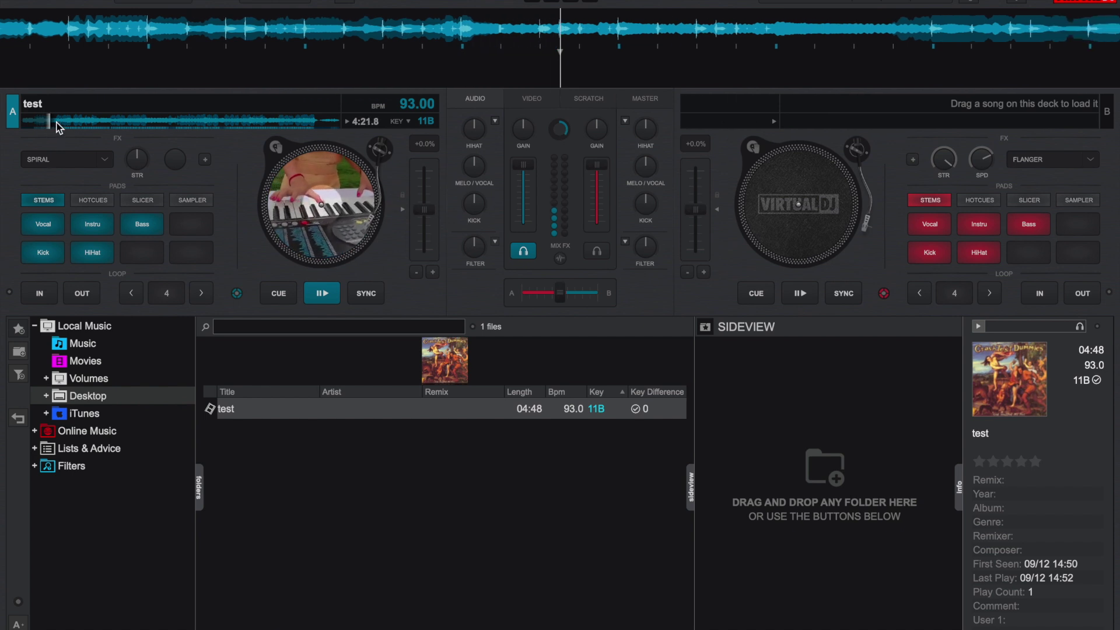
{"action": "left_click", "coordinate": [42, 230]}
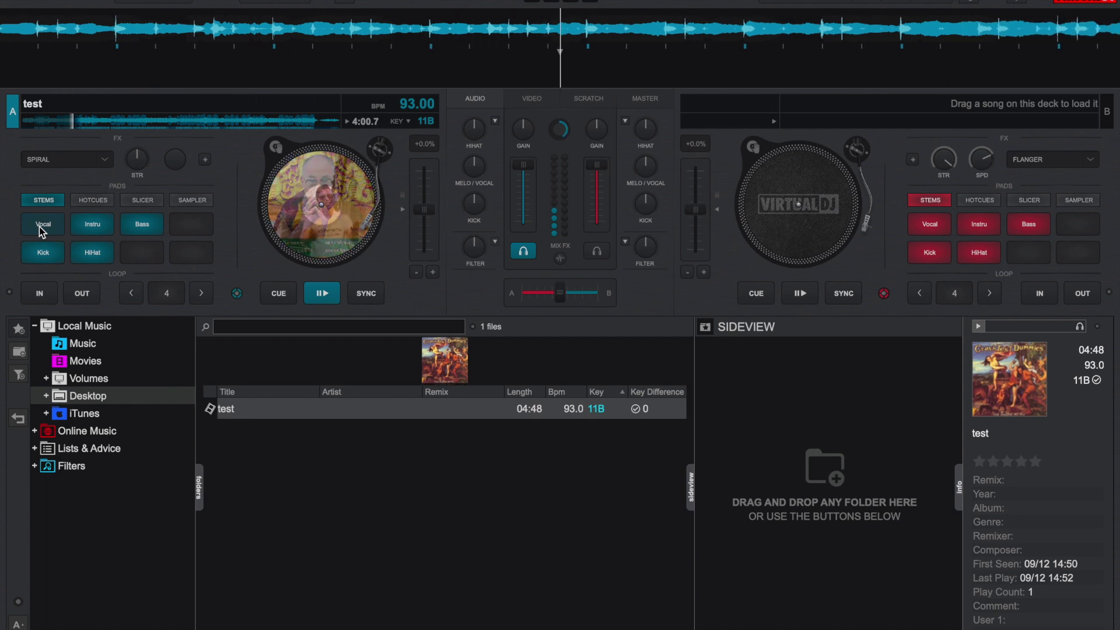
Bring back deck A's vocals, mute them once more and restore them while the track plays
{"action": "left_click", "coordinate": [41, 227]}
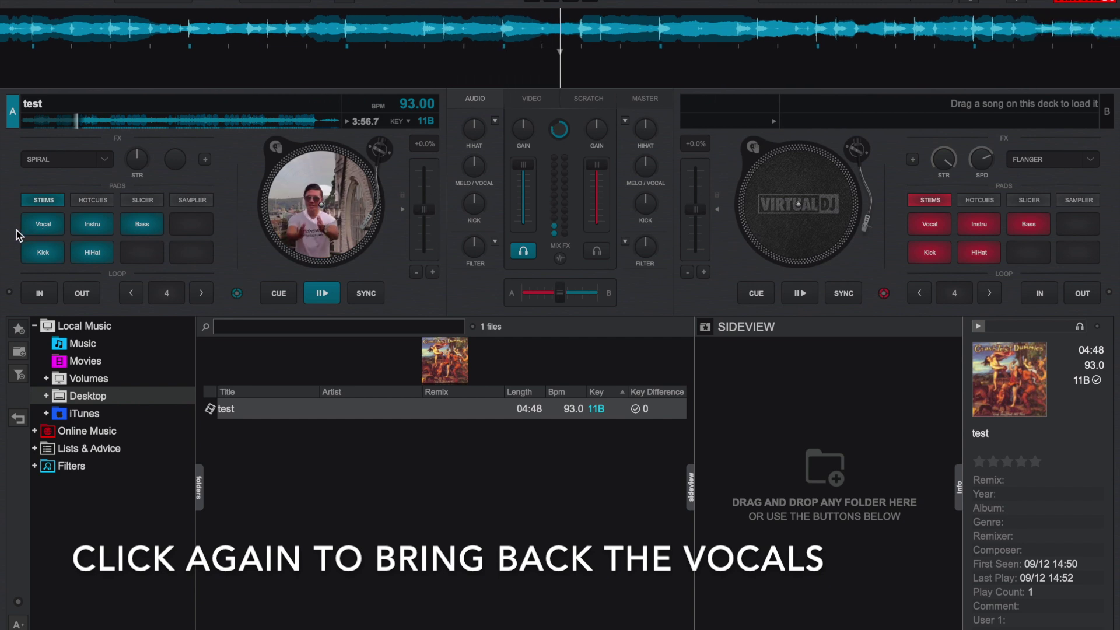
{"action": "left_click", "coordinate": [30, 230]}
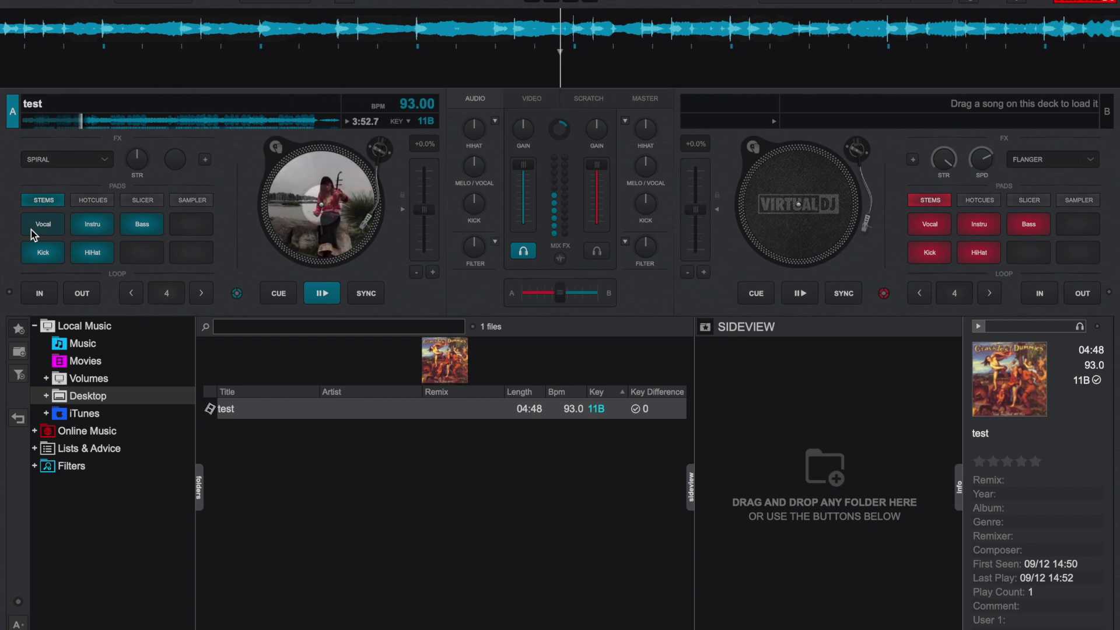
{"action": "left_click", "coordinate": [30, 229]}
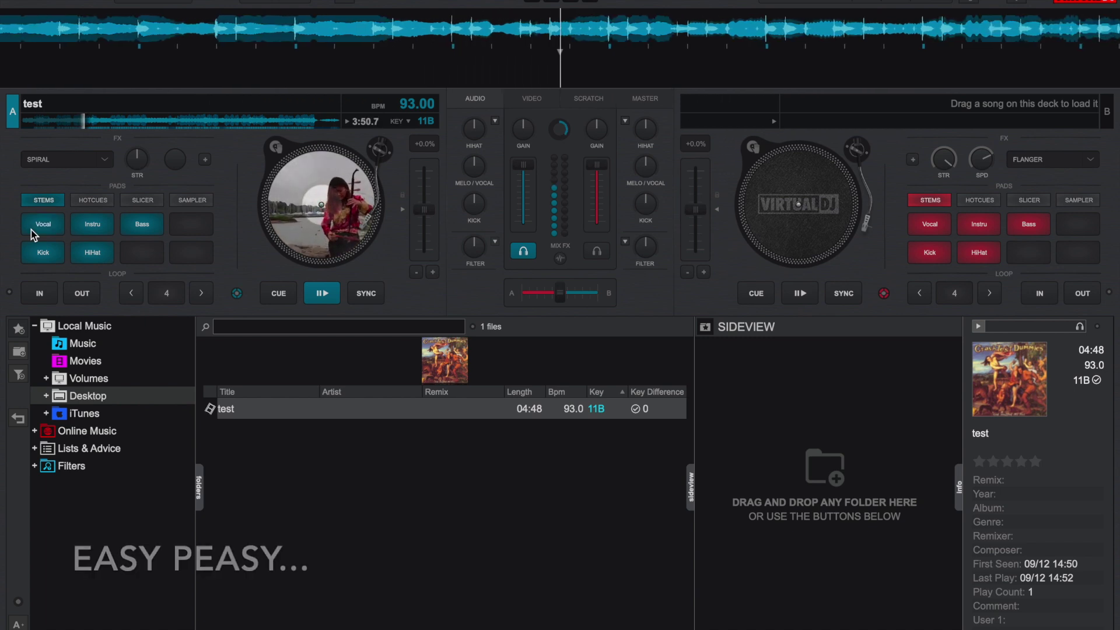
Jump forward twice in the track playing on deck A, then mute and restore its vocals
{"action": "left_click", "coordinate": [100, 121]}
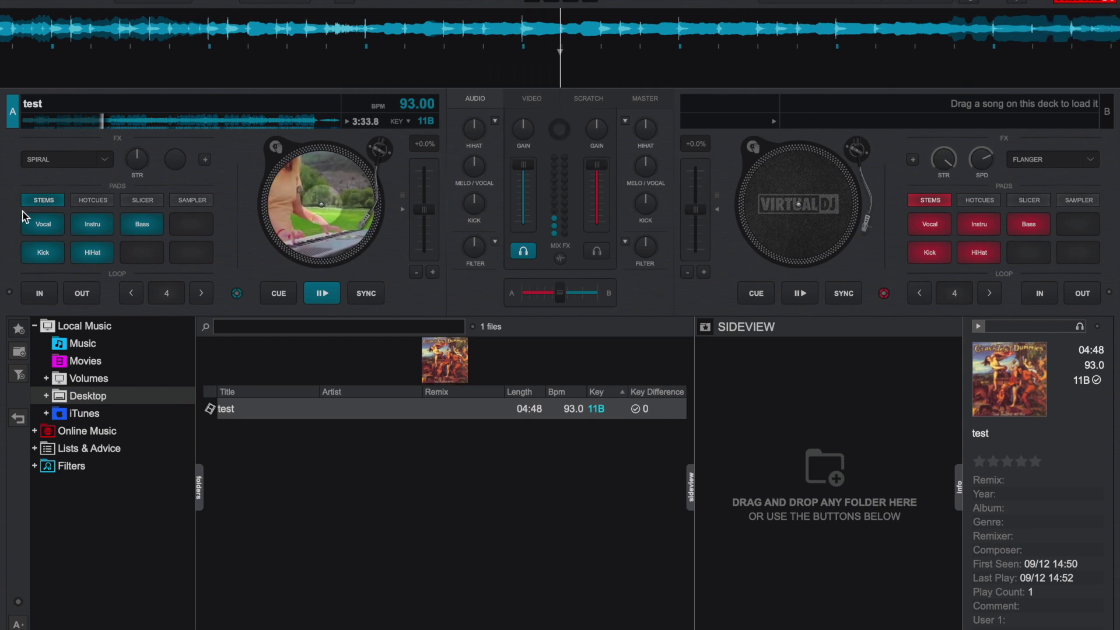
{"action": "left_click", "coordinate": [110, 124]}
{"action": "left_click", "coordinate": [34, 226]}
{"action": "left_click", "coordinate": [34, 227]}
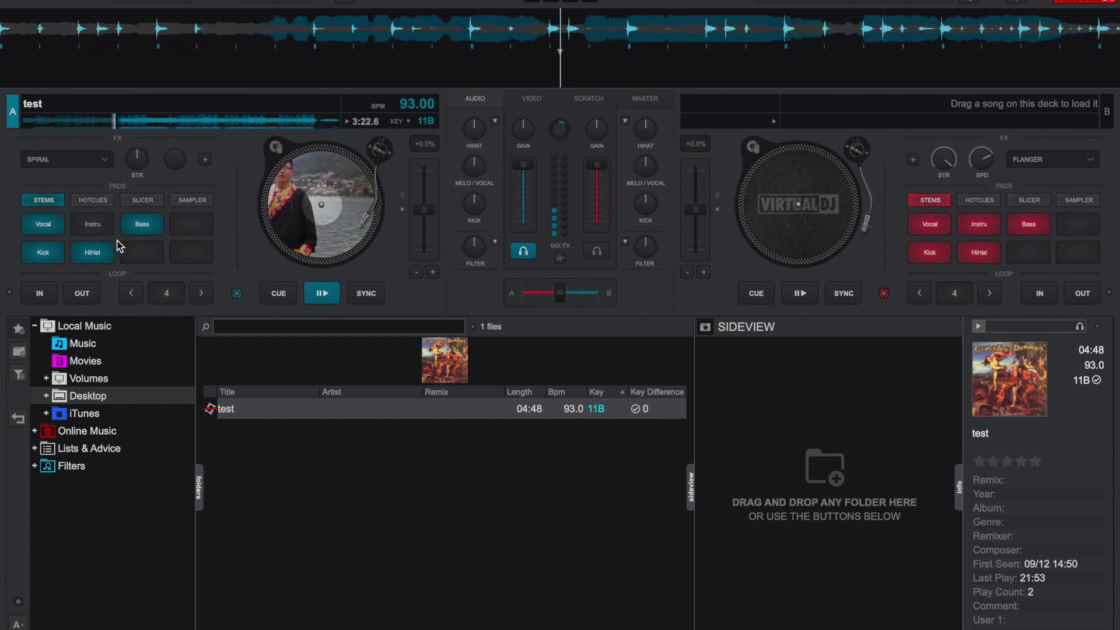
Isolate the vocals on deck A by muting its Instru, Bass, Kick and HiHat stems
{"action": "left_click", "coordinate": [142, 231]}
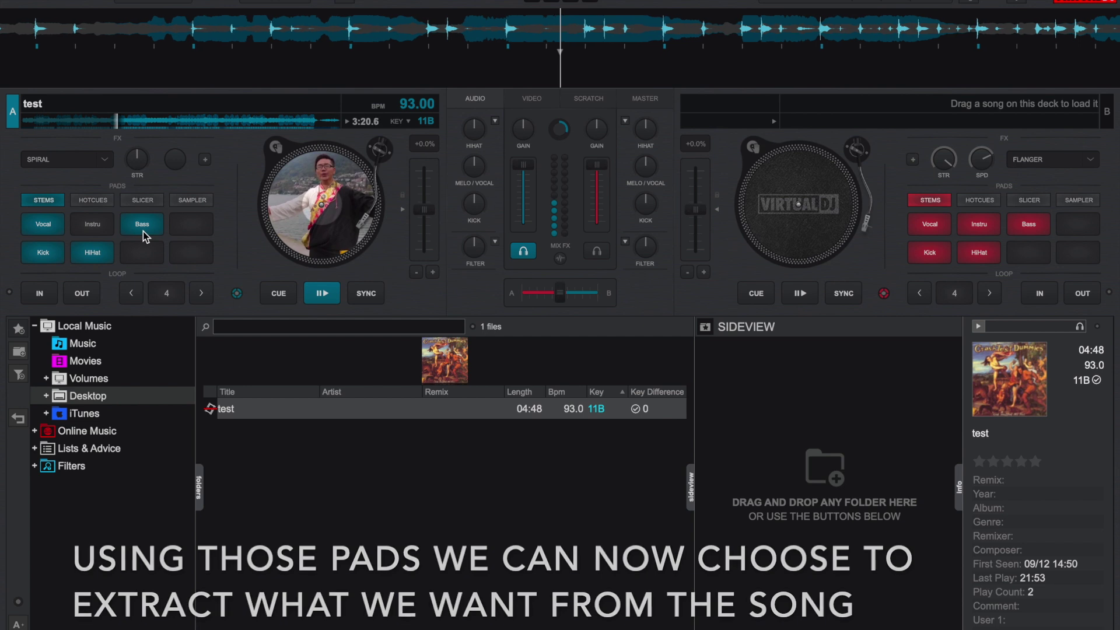
{"action": "left_click", "coordinate": [54, 254]}
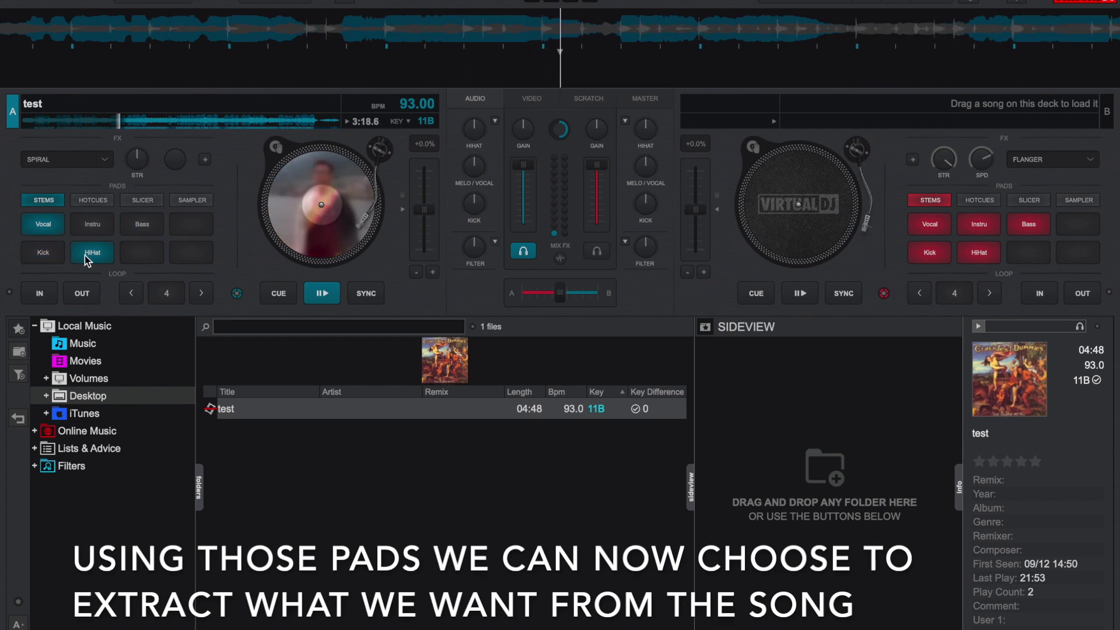
{"action": "left_click", "coordinate": [93, 256]}
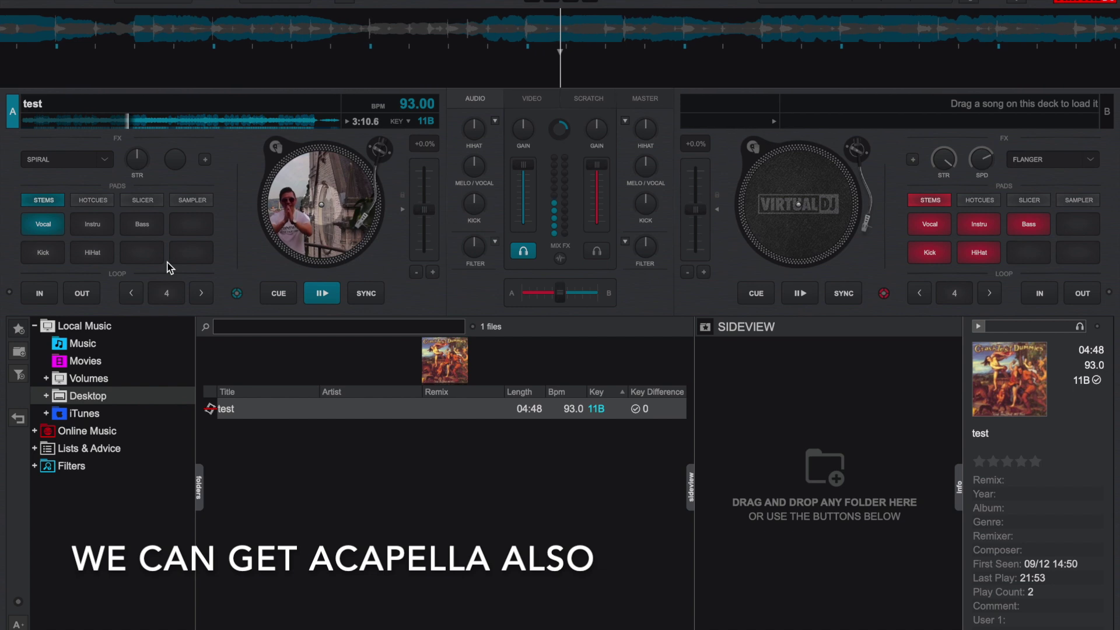
Restore deck A's HiHat, Kick, Bass and Instru stems and return the track to its cue point
{"action": "left_click", "coordinate": [106, 258]}
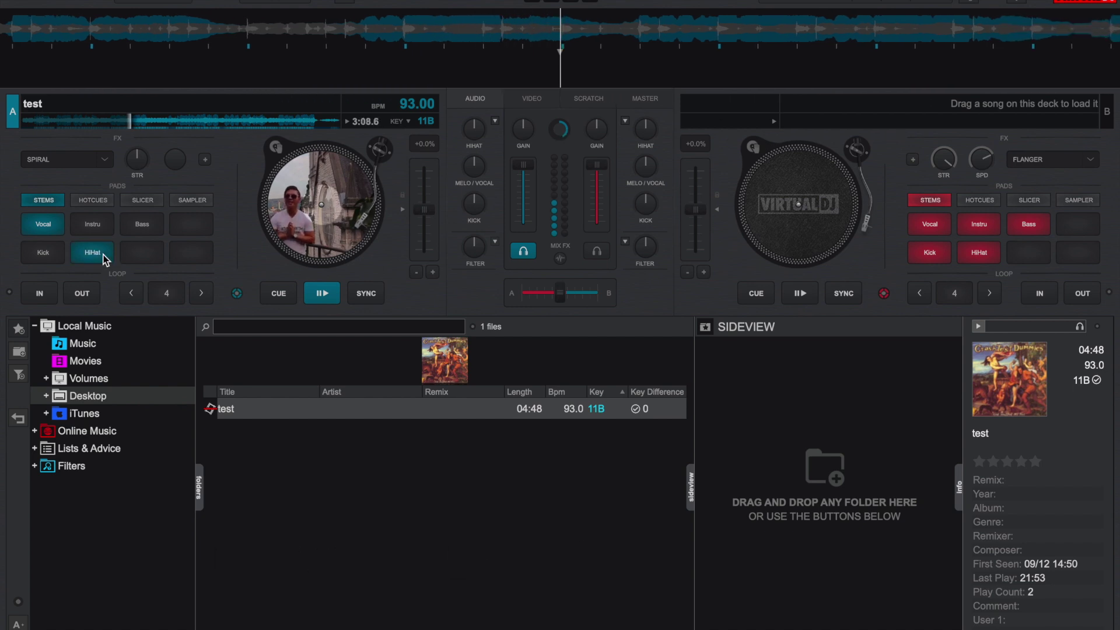
{"action": "left_click", "coordinate": [45, 255]}
{"action": "left_click", "coordinate": [148, 225]}
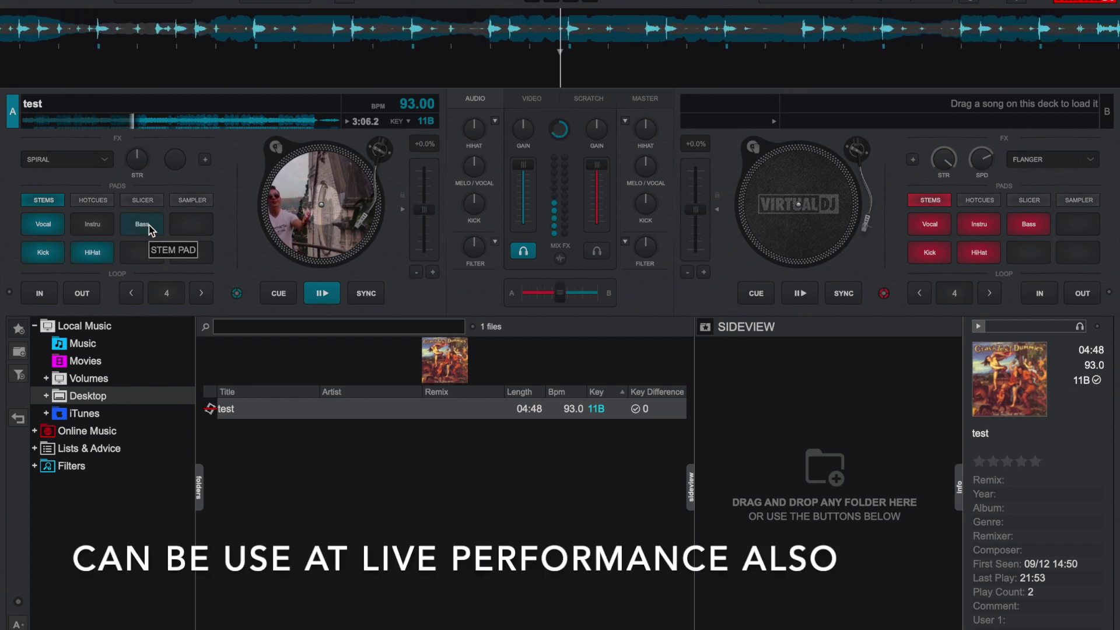
{"action": "left_click", "coordinate": [93, 226]}
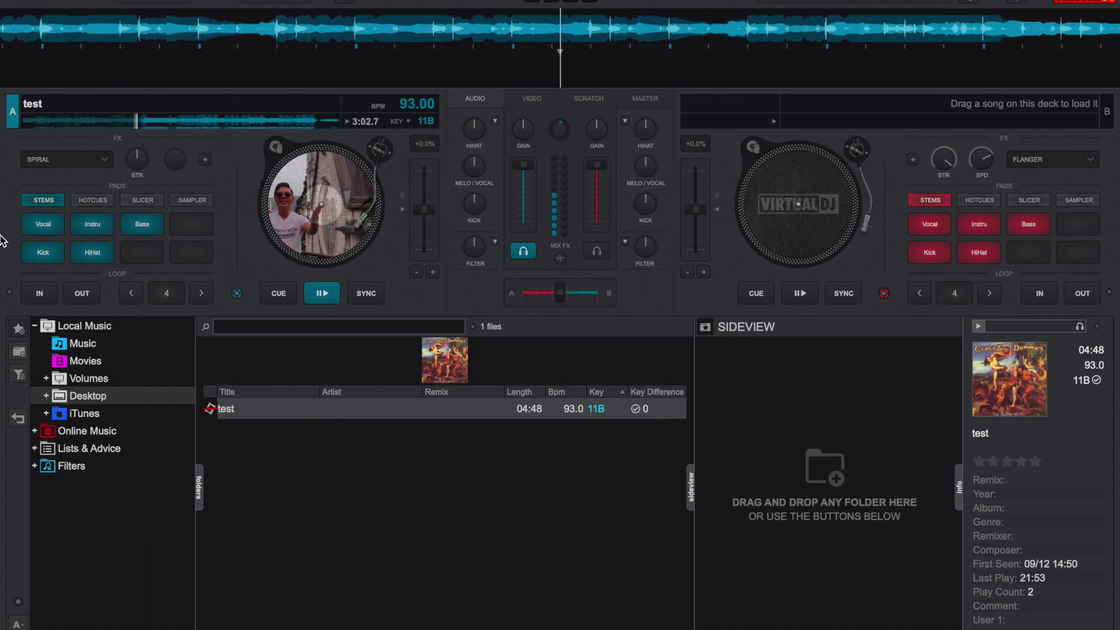
{"action": "left_click", "coordinate": [277, 294]}
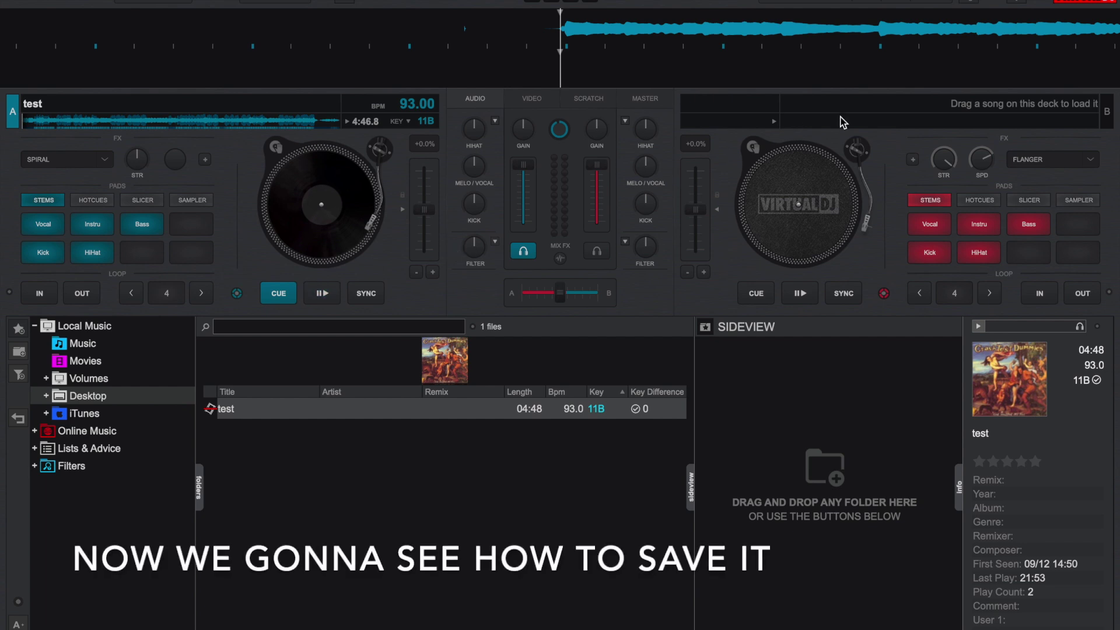
Set up the recording in the settings to save as test1 in the Desktop folder in mp3 format
{"action": "left_click", "coordinate": [1017, 7]}
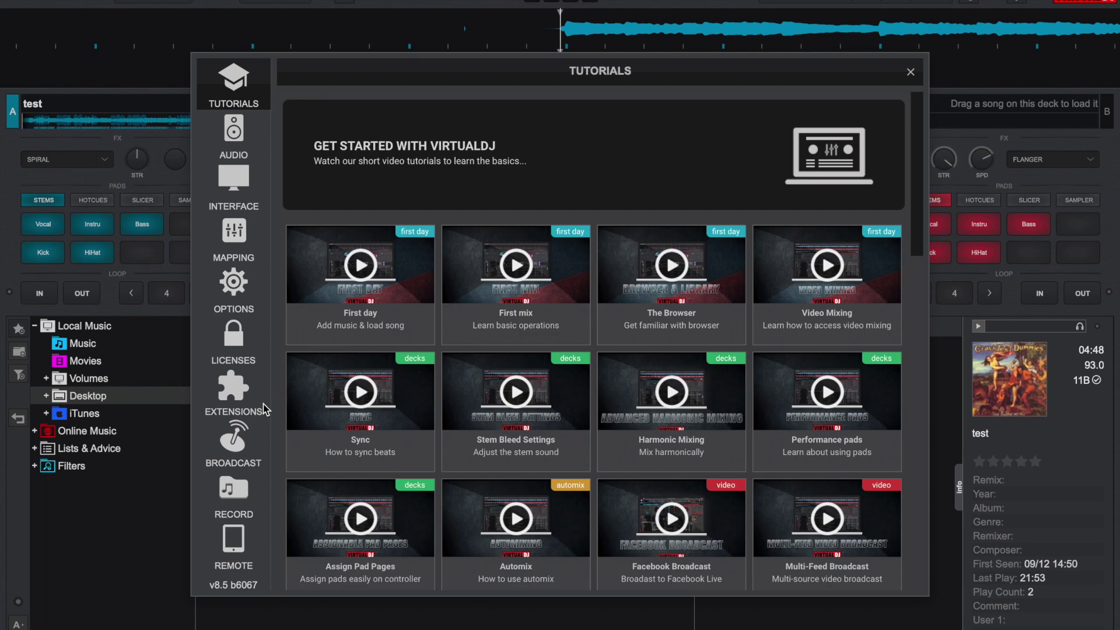
{"action": "left_click", "coordinate": [245, 491]}
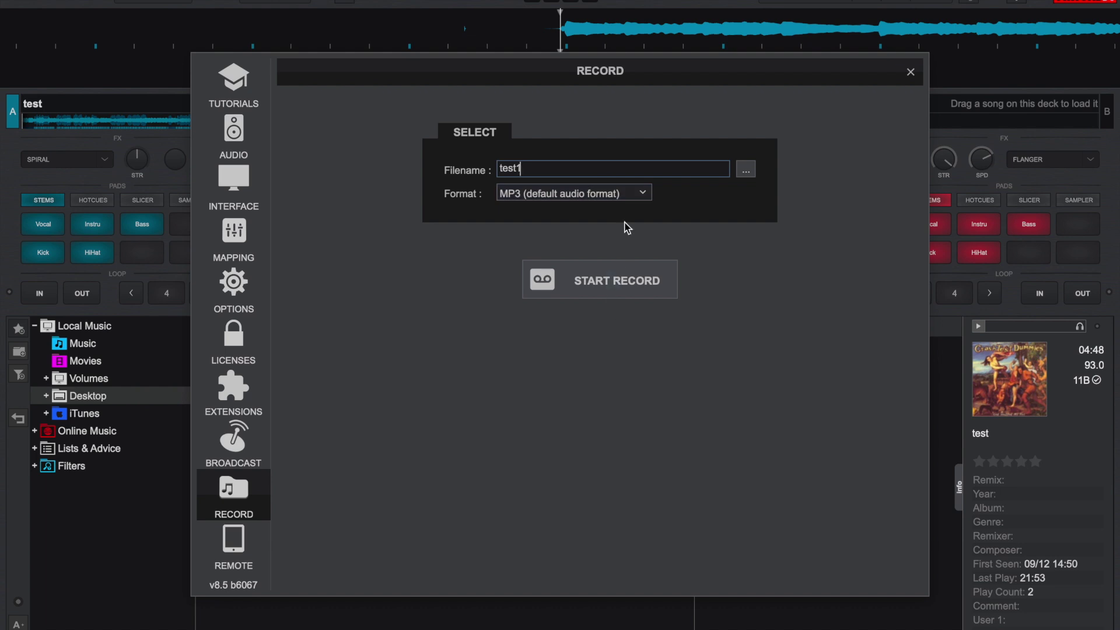
{"action": "left_click", "coordinate": [745, 170]}
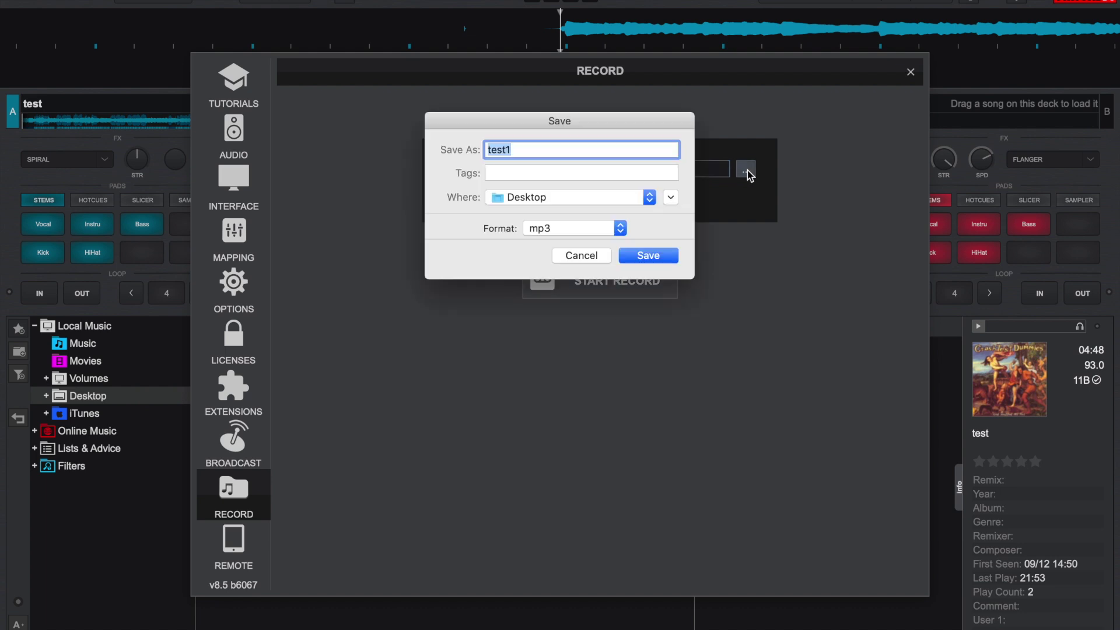
{"action": "left_click", "coordinate": [648, 197]}
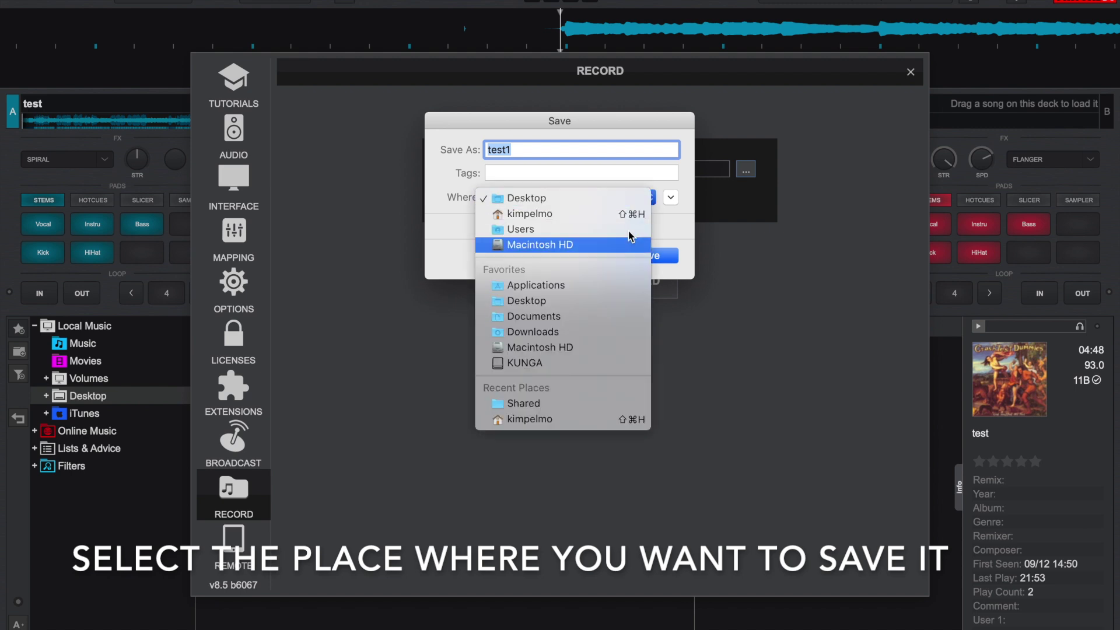
{"action": "left_click", "coordinate": [626, 198]}
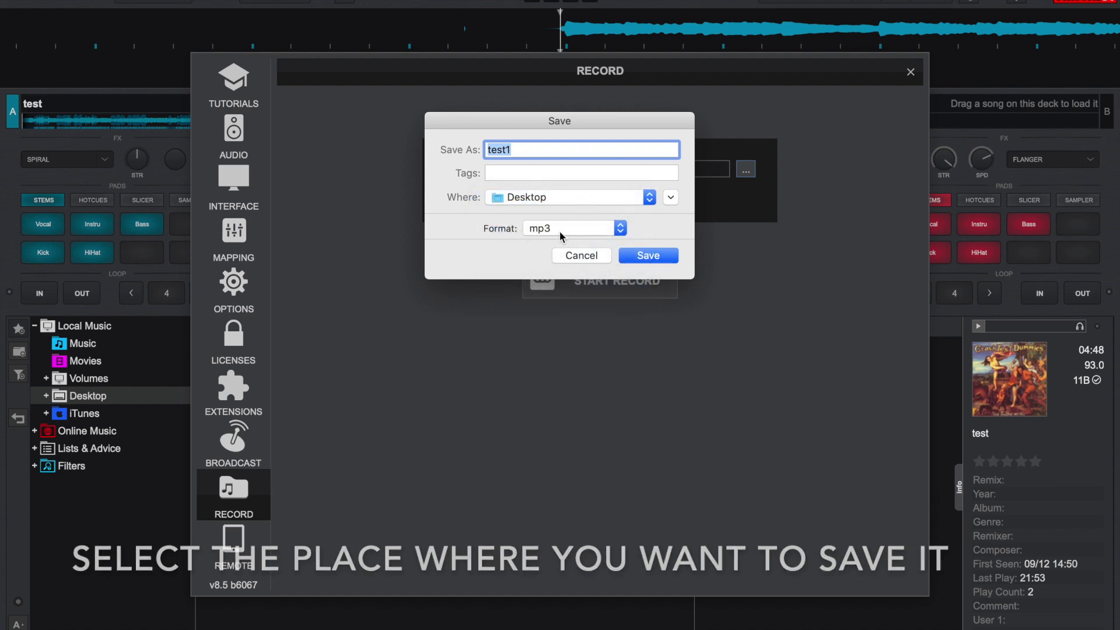
{"action": "left_click", "coordinate": [621, 231]}
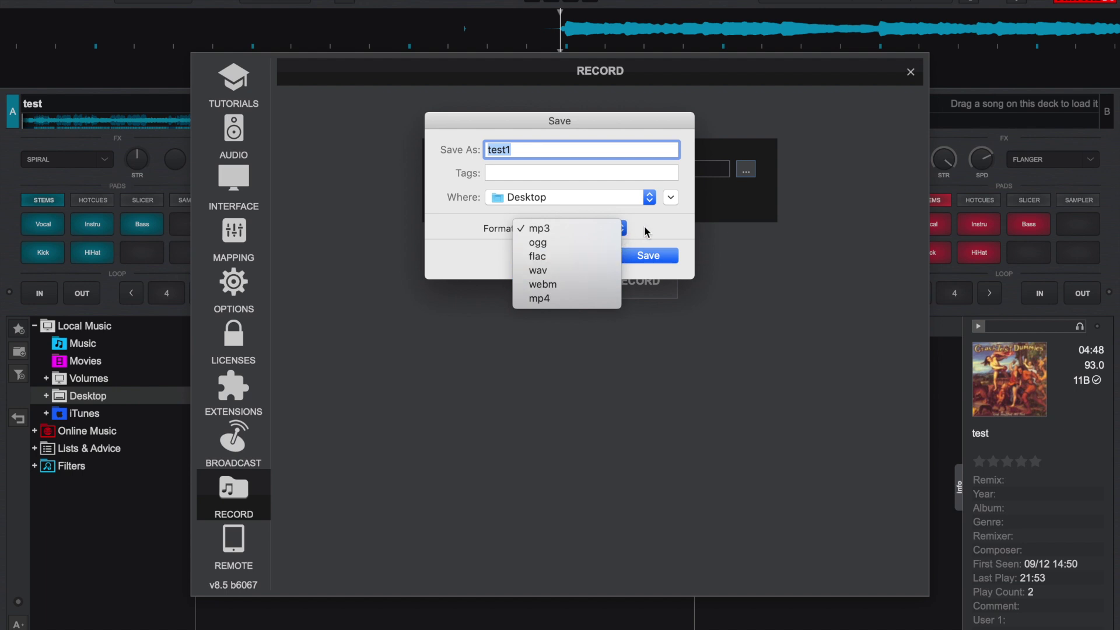
{"action": "left_click", "coordinate": [646, 232]}
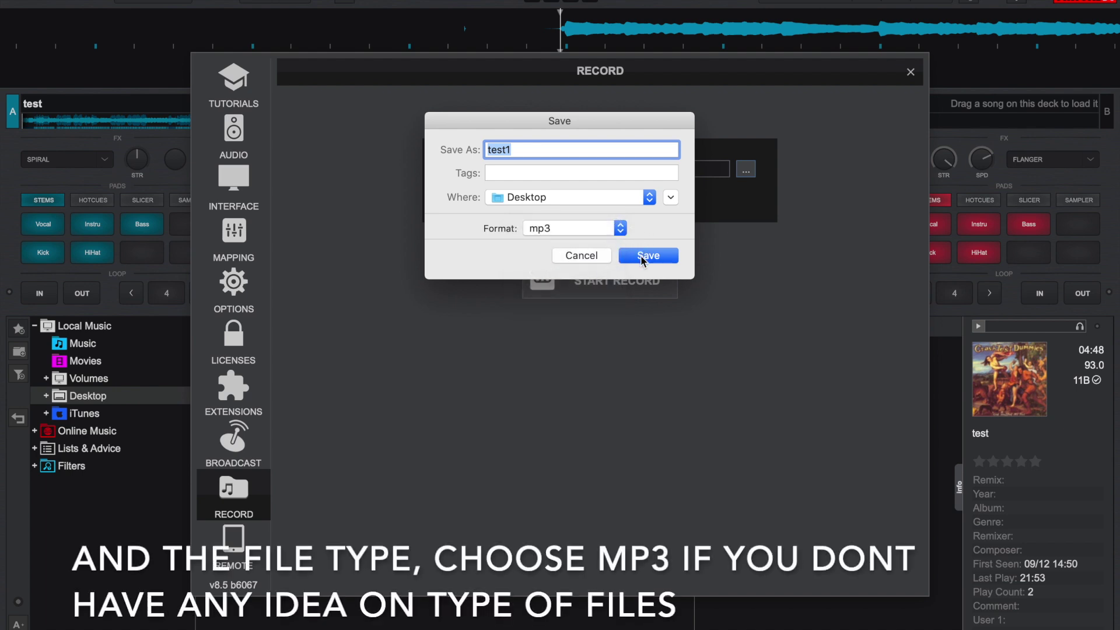
{"action": "left_click", "coordinate": [640, 256]}
Start the recording, close the settings and play the test track on deck A with its Vocal stem muted
{"action": "left_click", "coordinate": [613, 283]}
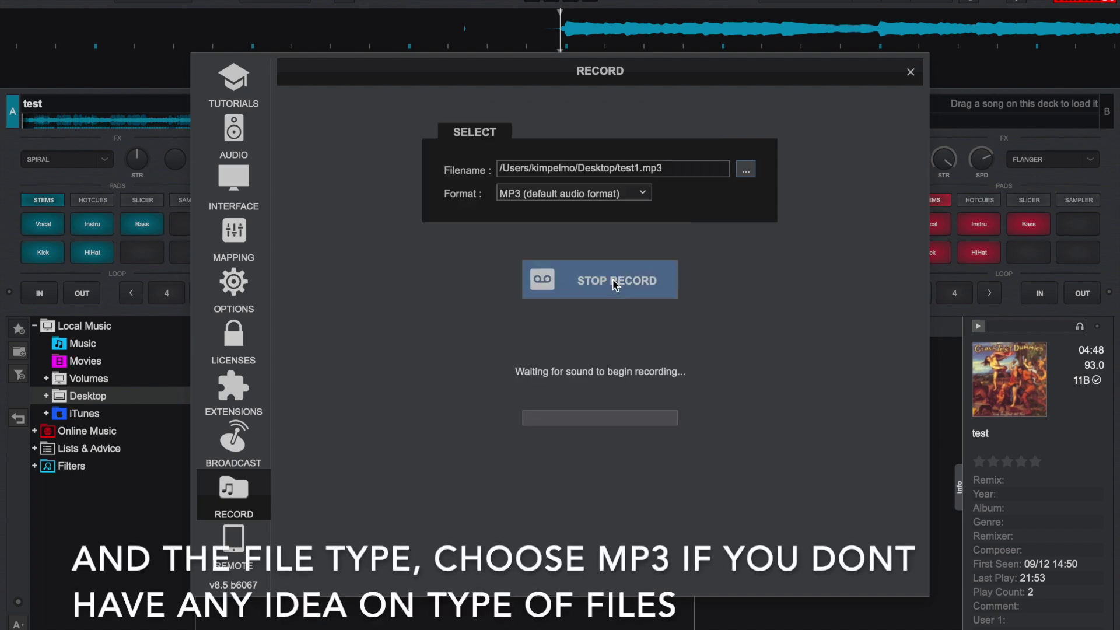
{"action": "left_click", "coordinate": [911, 72]}
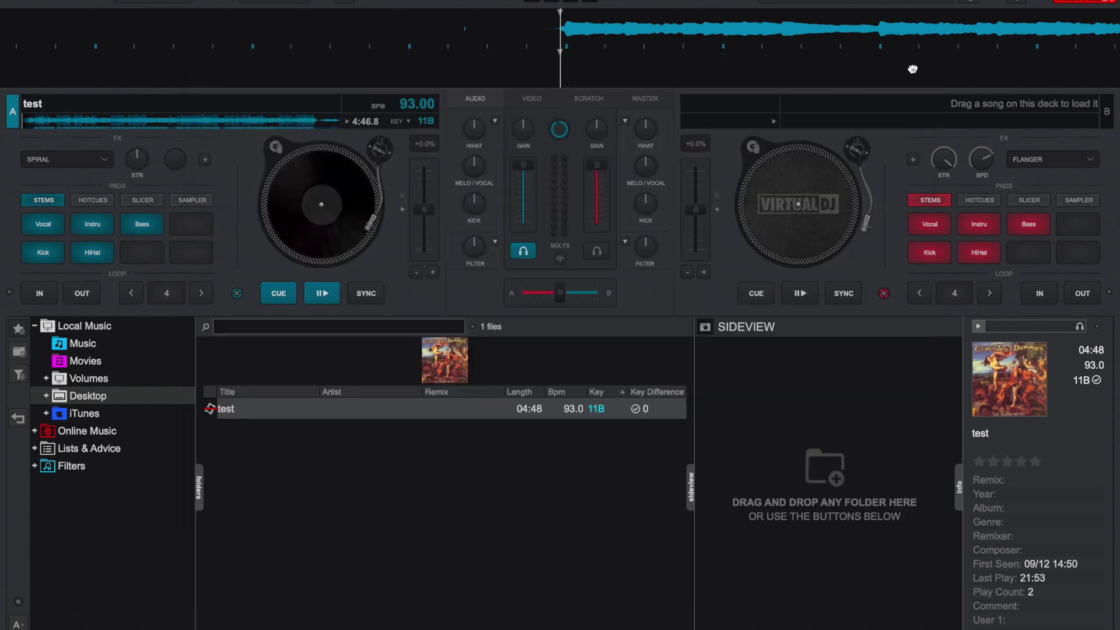
{"action": "left_click", "coordinate": [322, 296]}
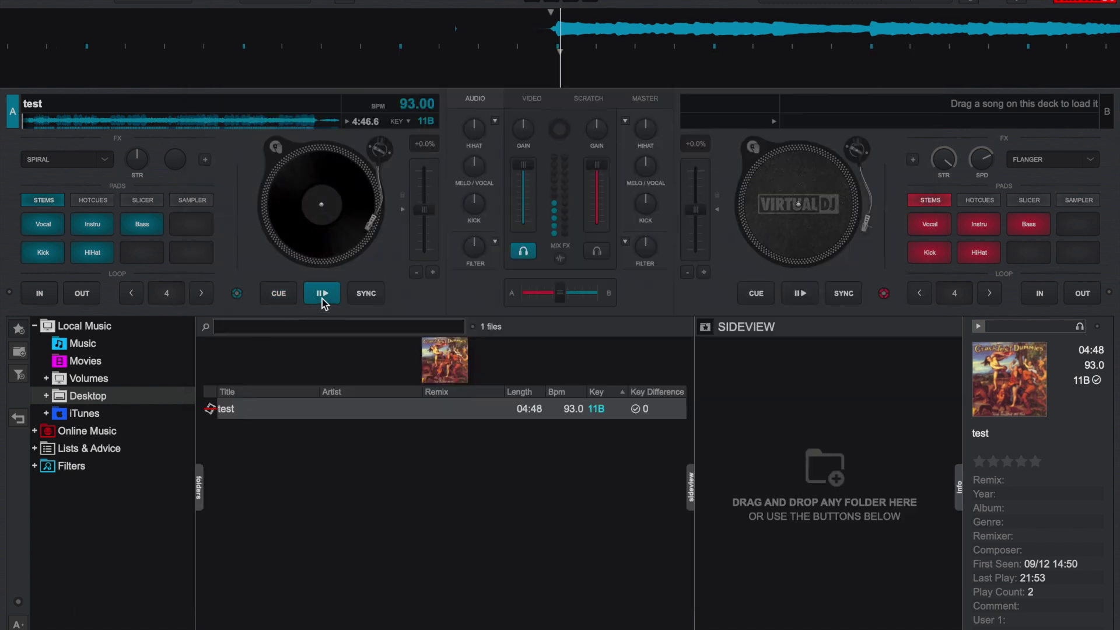
{"action": "left_click", "coordinate": [37, 225]}
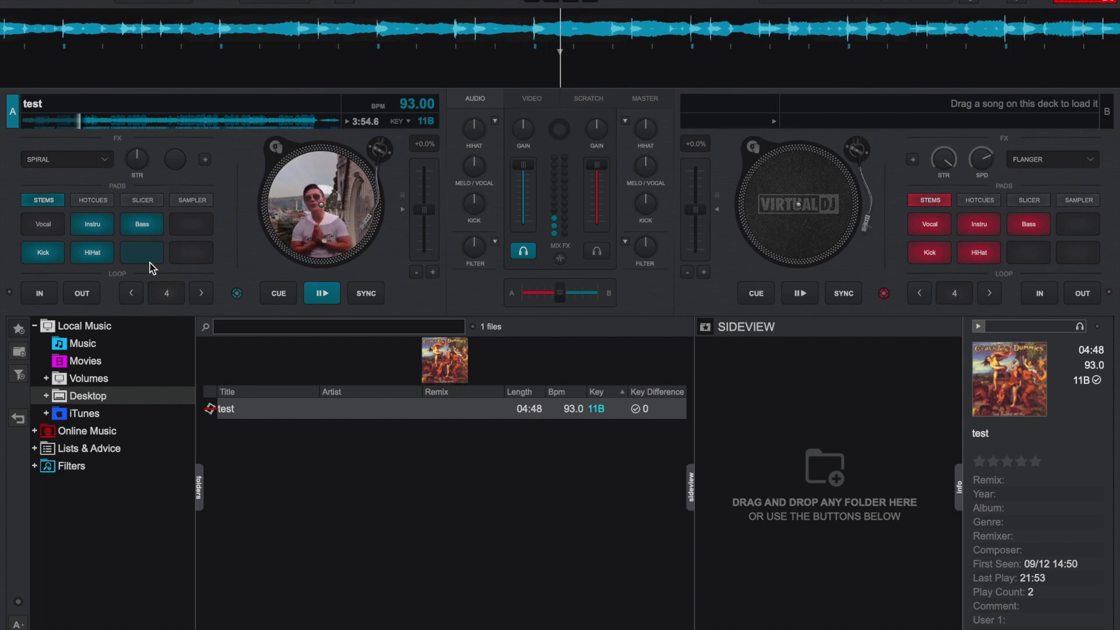
Return deck A to its cue point and stop the recording in the settings
{"action": "left_click", "coordinate": [278, 293]}
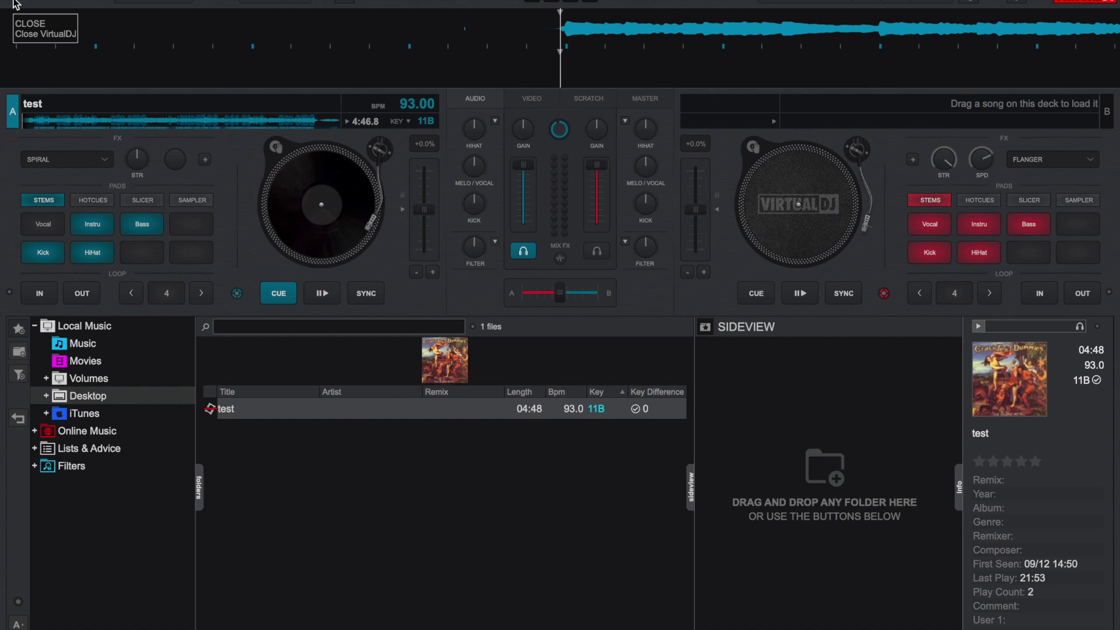
{"action": "left_click", "coordinate": [1012, 3]}
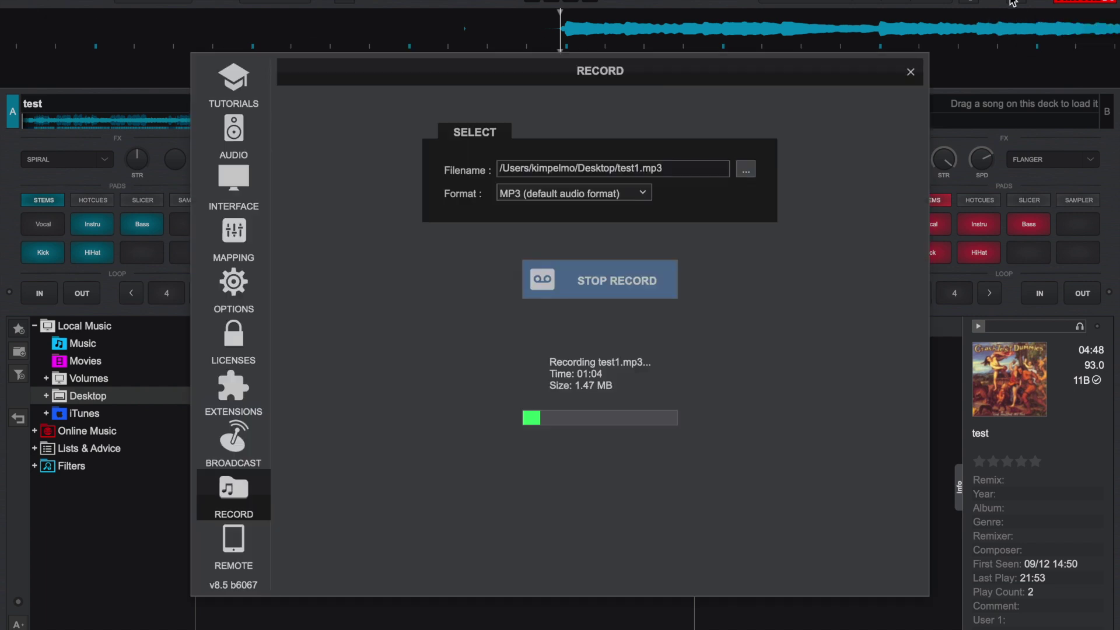
{"action": "left_click", "coordinate": [580, 285]}
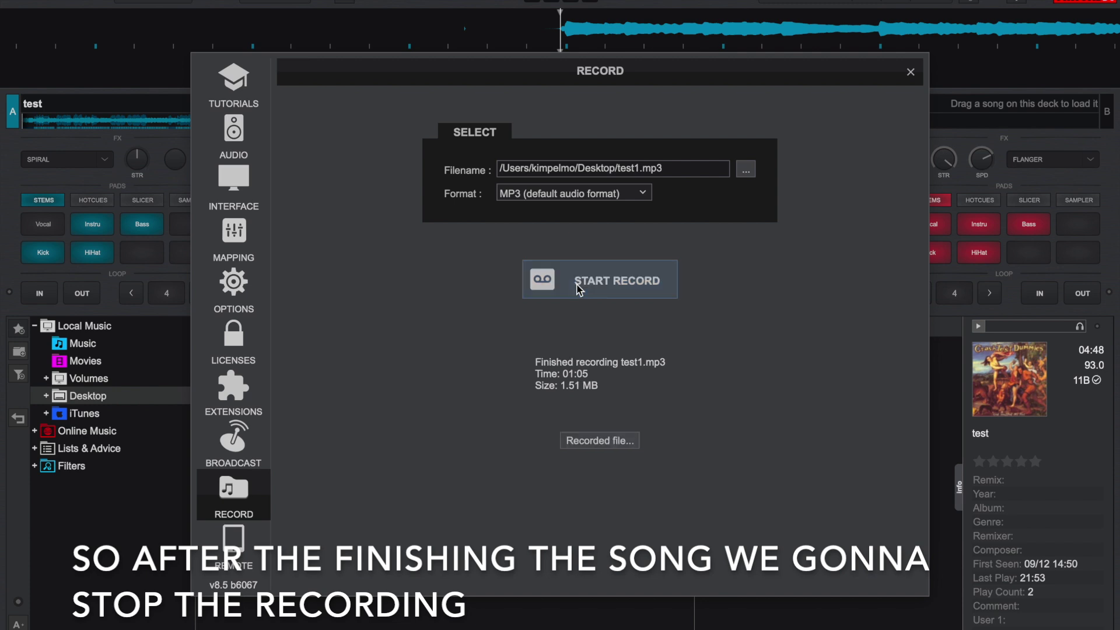
Show the recorded file in Finder, preview the audio of test1.mp3 and close the Finder window
{"action": "left_click", "coordinate": [627, 441]}
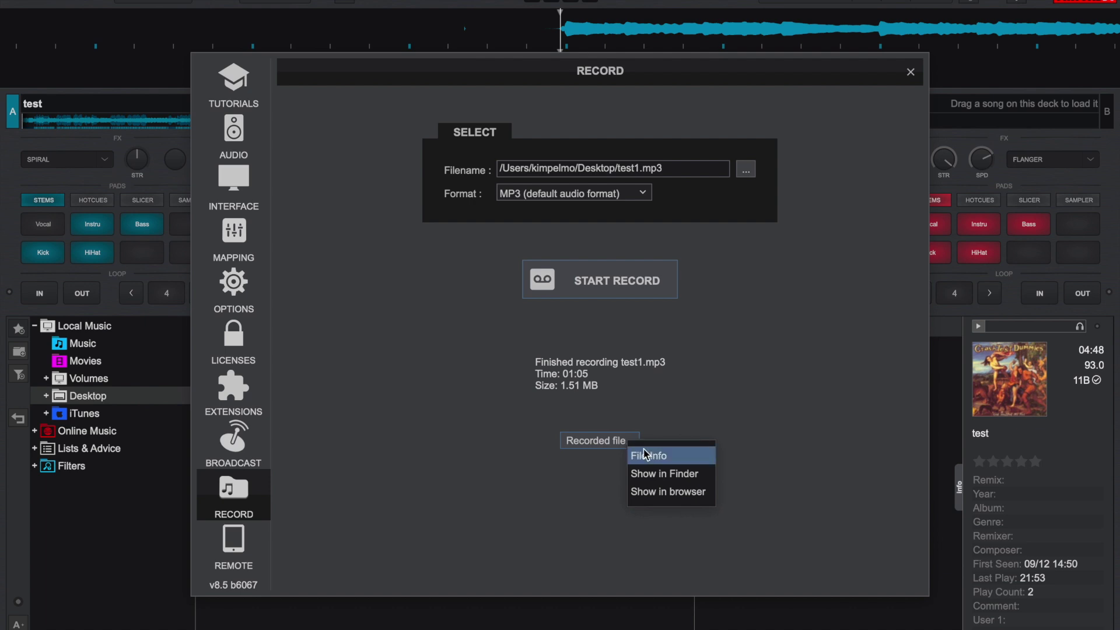
{"action": "left_click", "coordinate": [665, 473]}
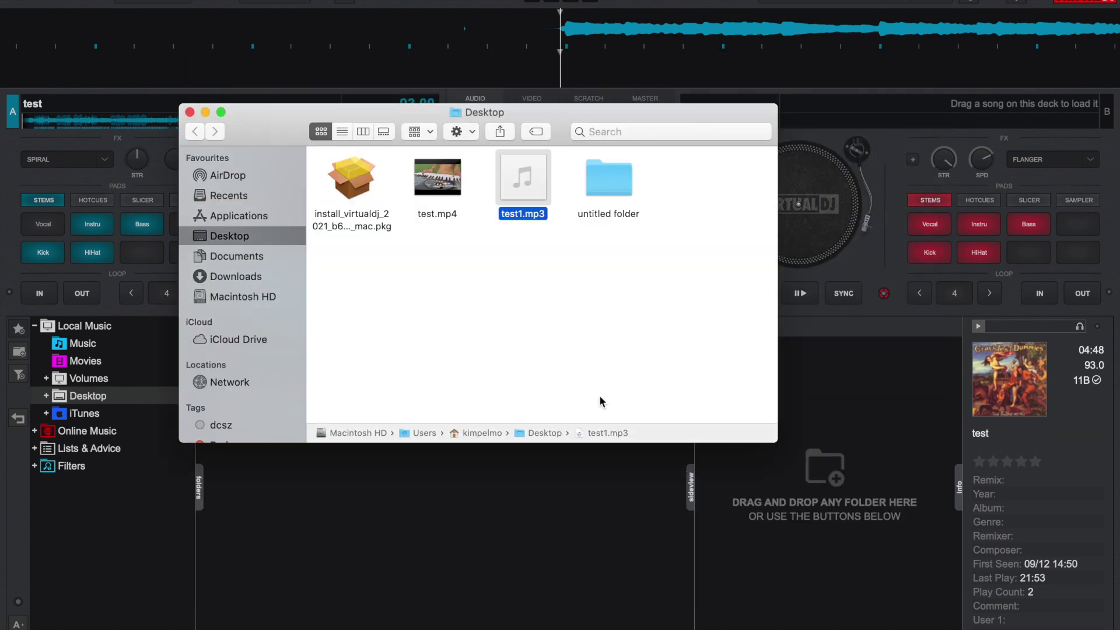
{"action": "left_click", "coordinate": [524, 178]}
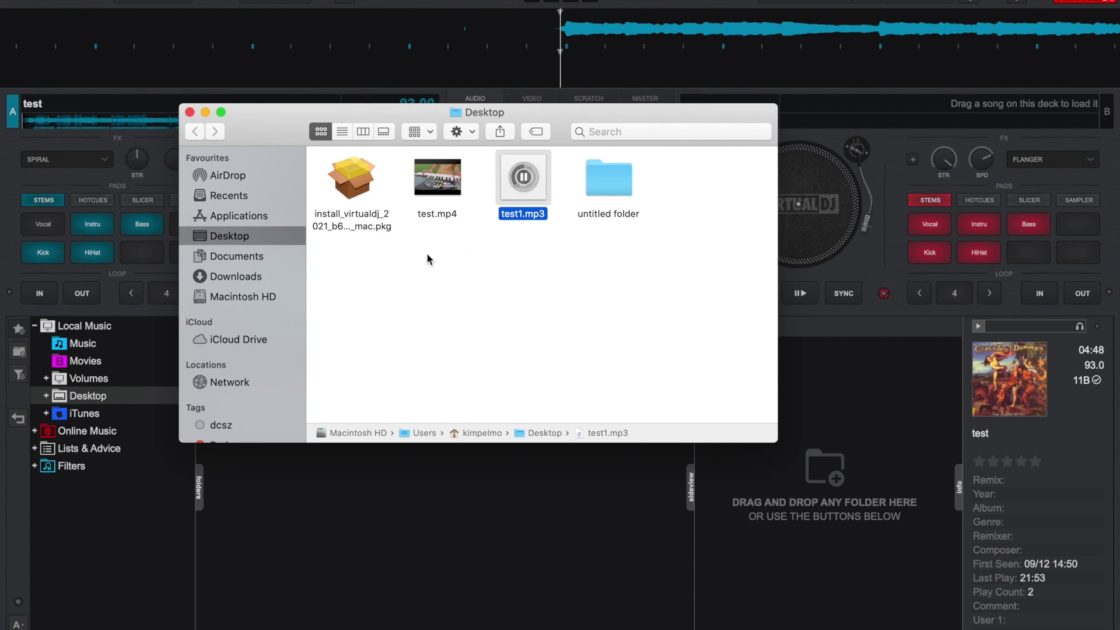
{"action": "left_click", "coordinate": [190, 112]}
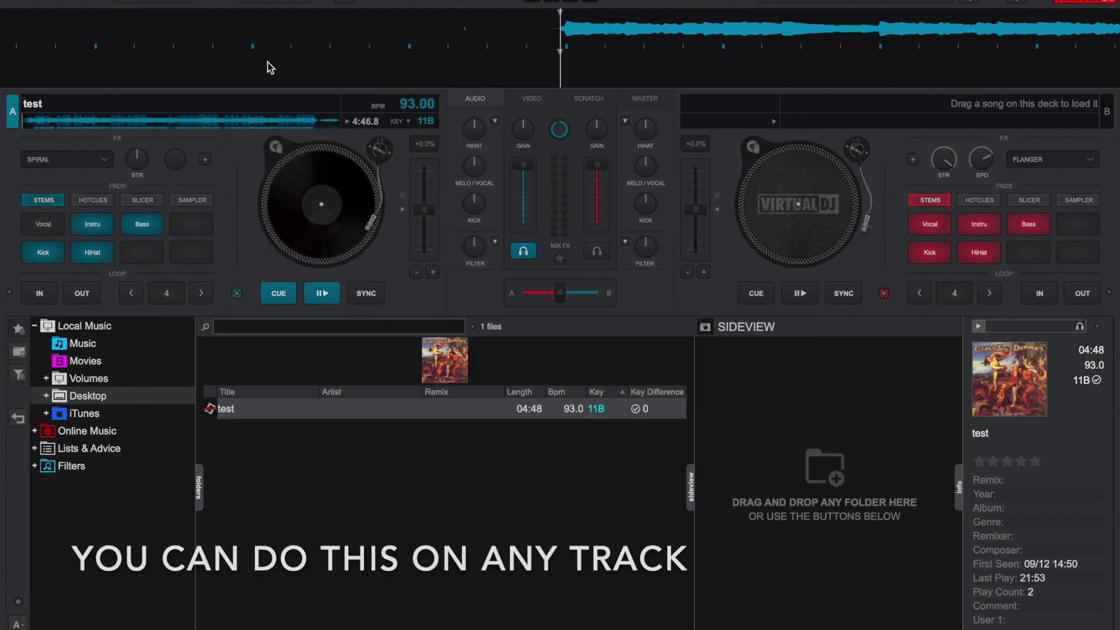